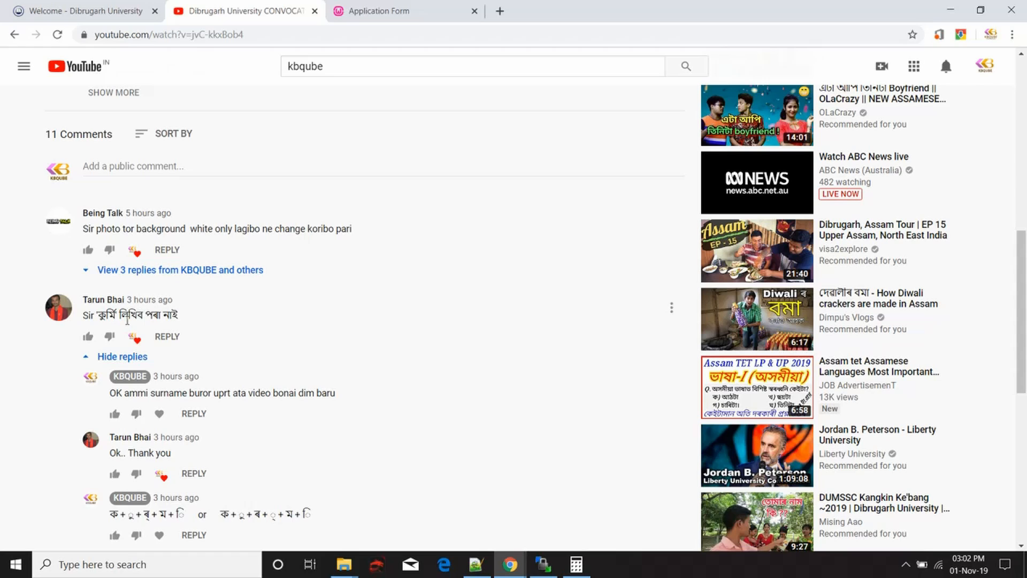
Read the comment thread about writing a surname in Assamese and highlight the joining sign in the second suggested spelling.
scroll(204, 323, down, 1)
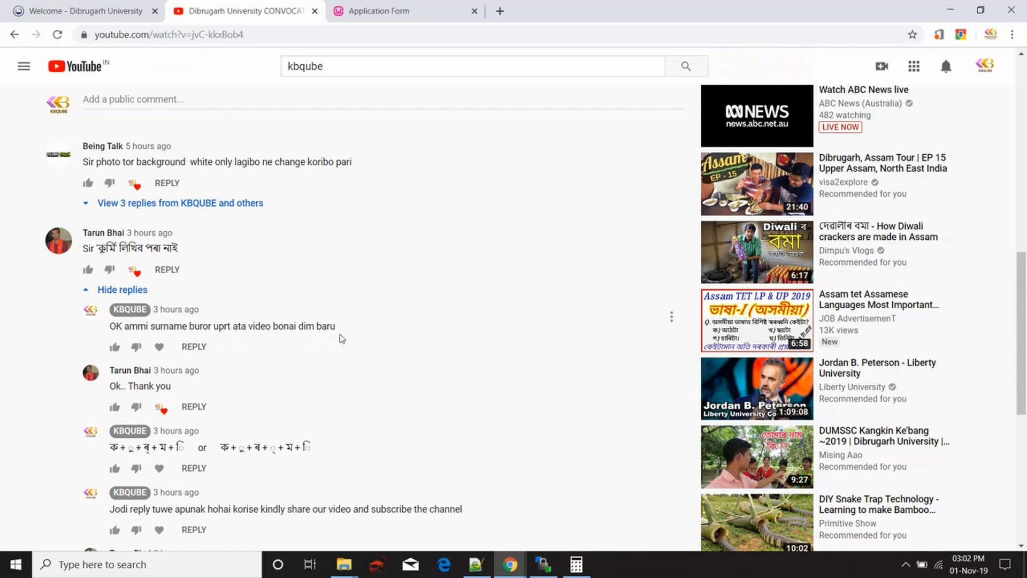
scroll(340, 339, down, 1)
scroll(340, 337, down, 1)
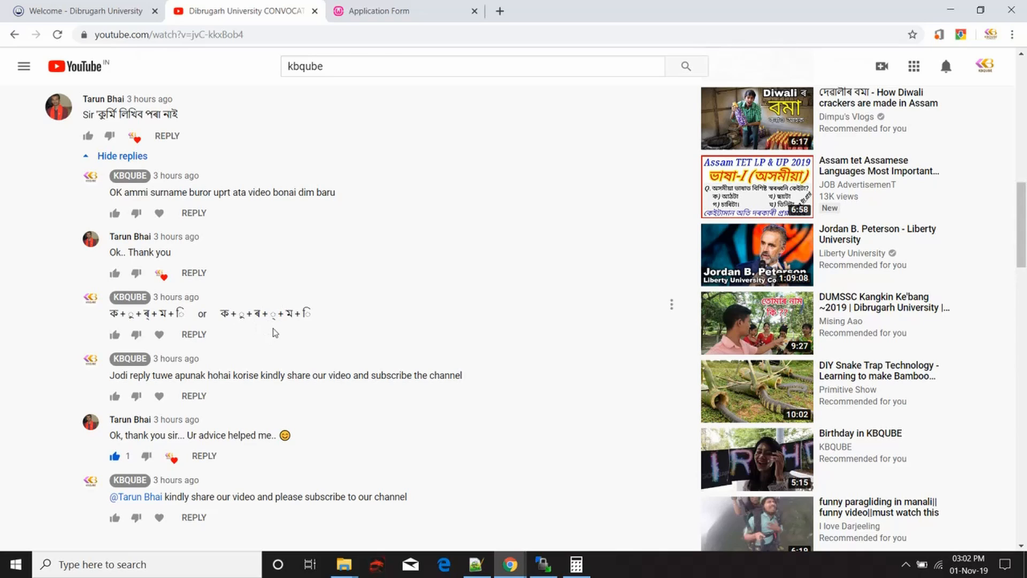
double_click(272, 314)
Open the XIX Convocation page of the Dibrugarh University portal and look through its candidate guidelines.
click(78, 6)
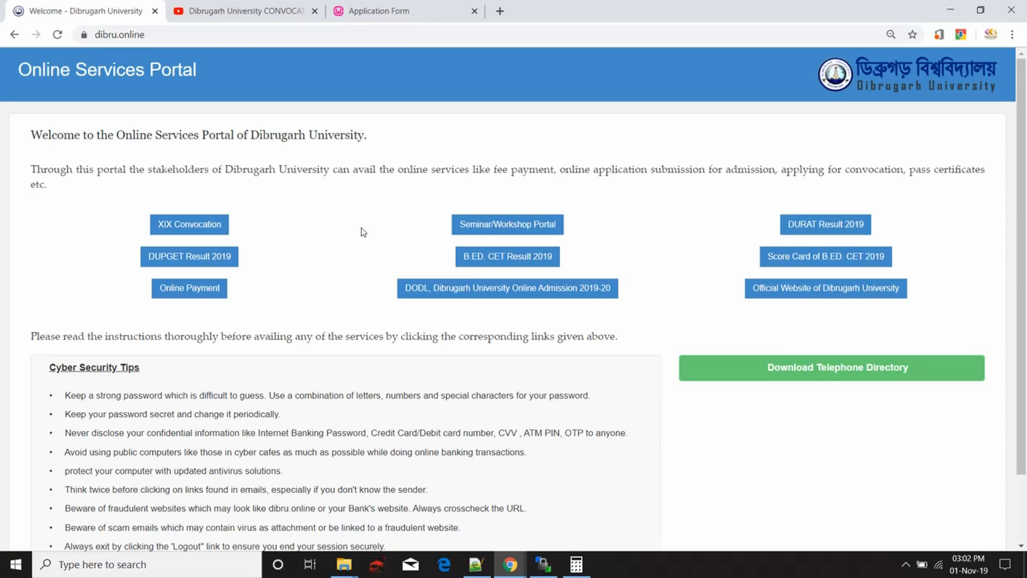
click(164, 224)
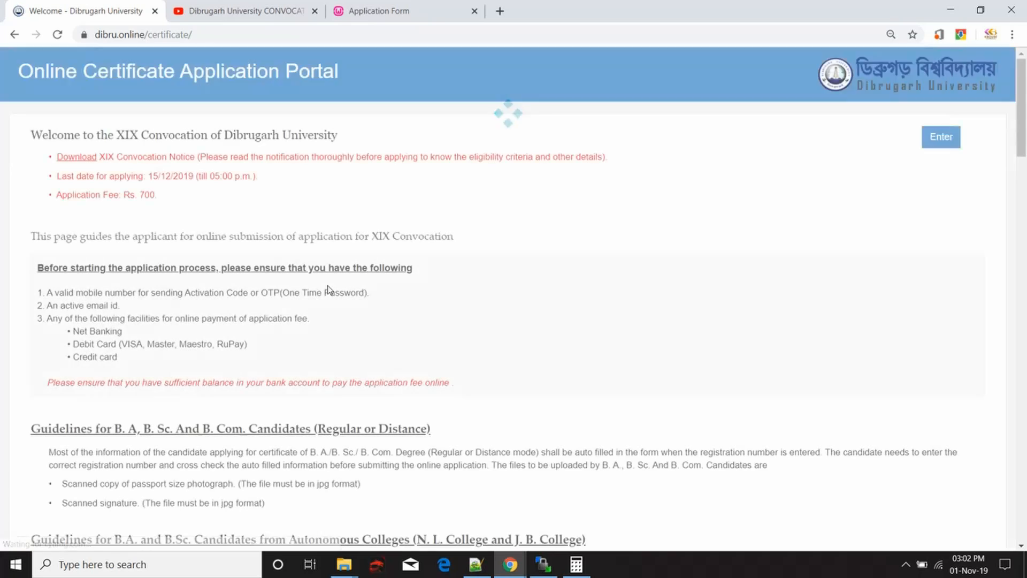
scroll(328, 289, down, 3)
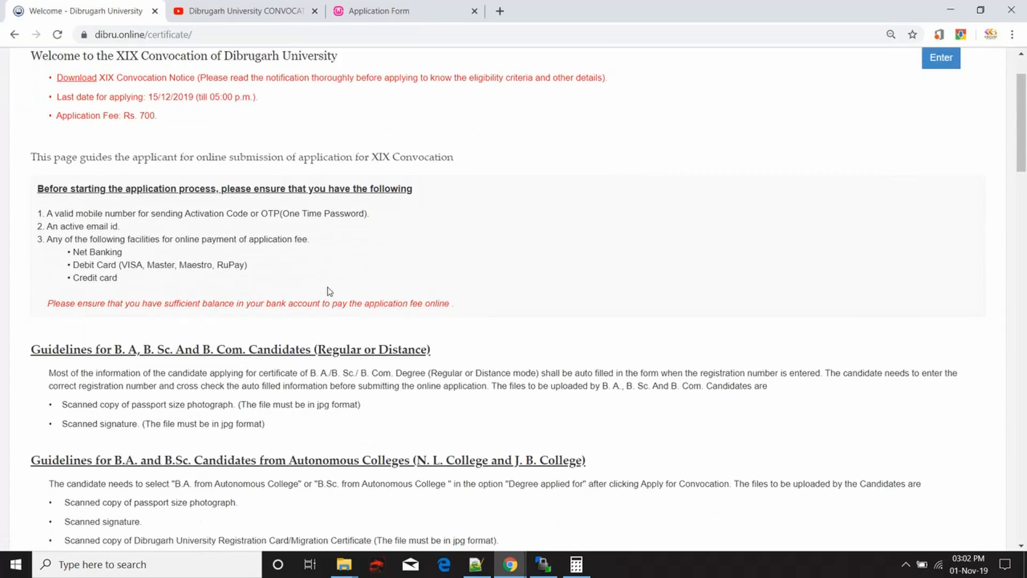
scroll(328, 287, down, 2)
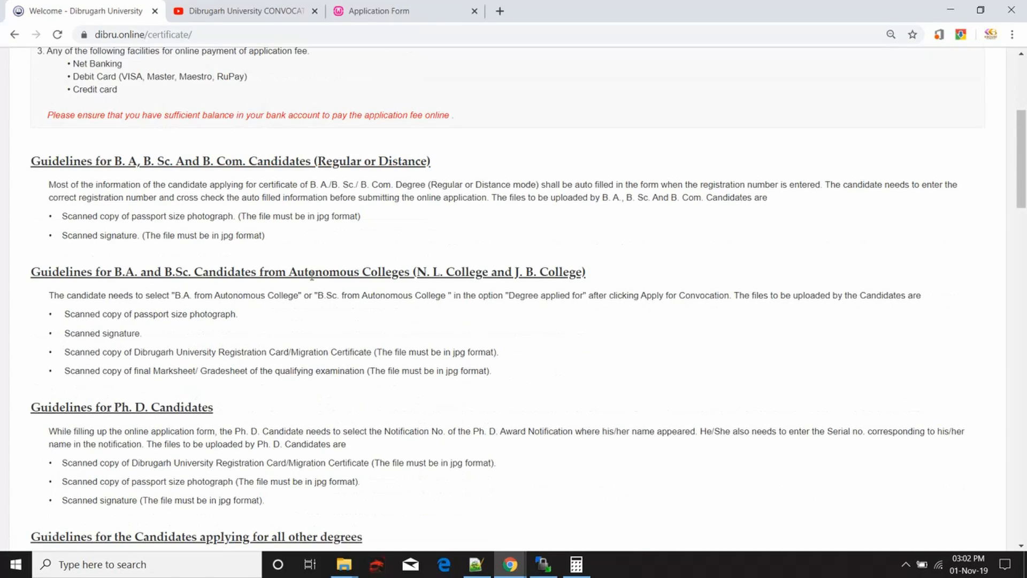
scroll(313, 278, down, 15)
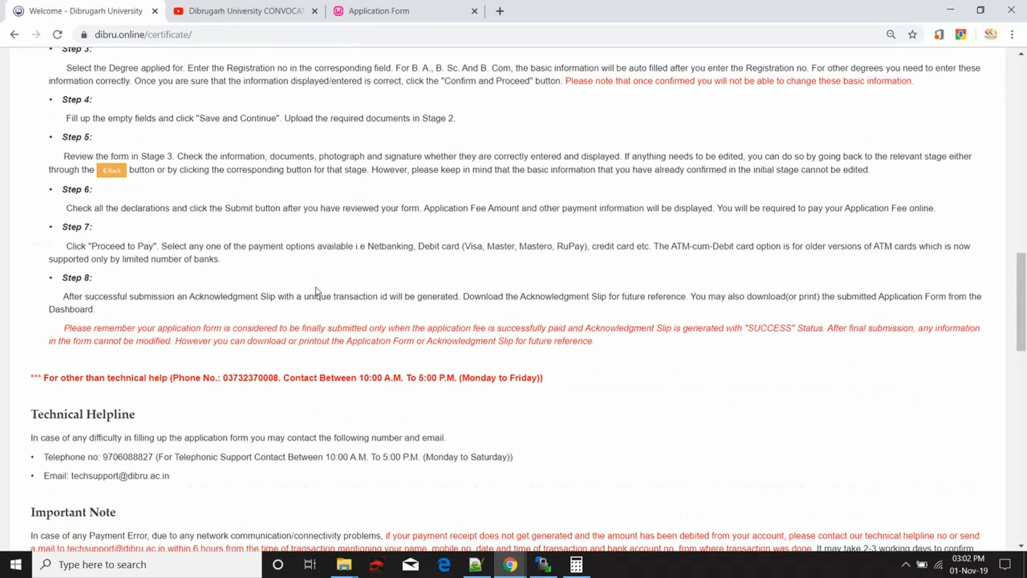
Find the help contacts and highlight the non-technical help phone number and the technical helpline's number and hours.
scroll(316, 289, down, 4)
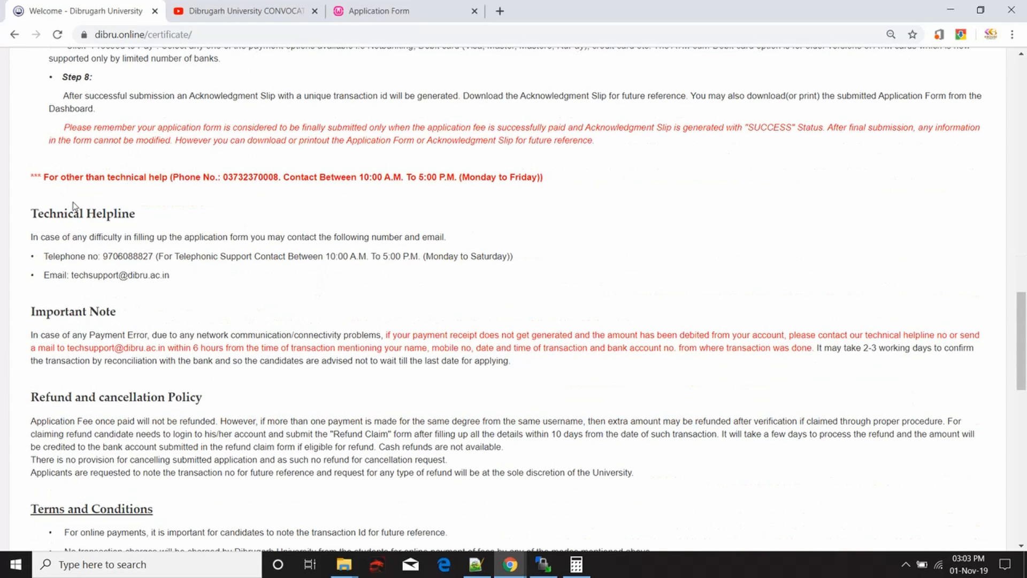
scroll(197, 194, up, 1)
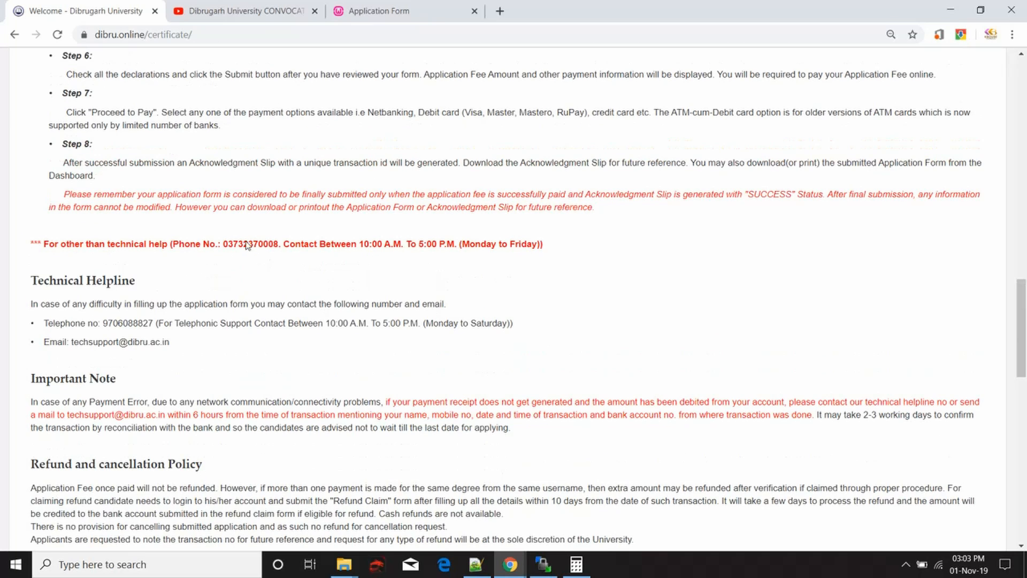
drag(224, 245, 279, 251)
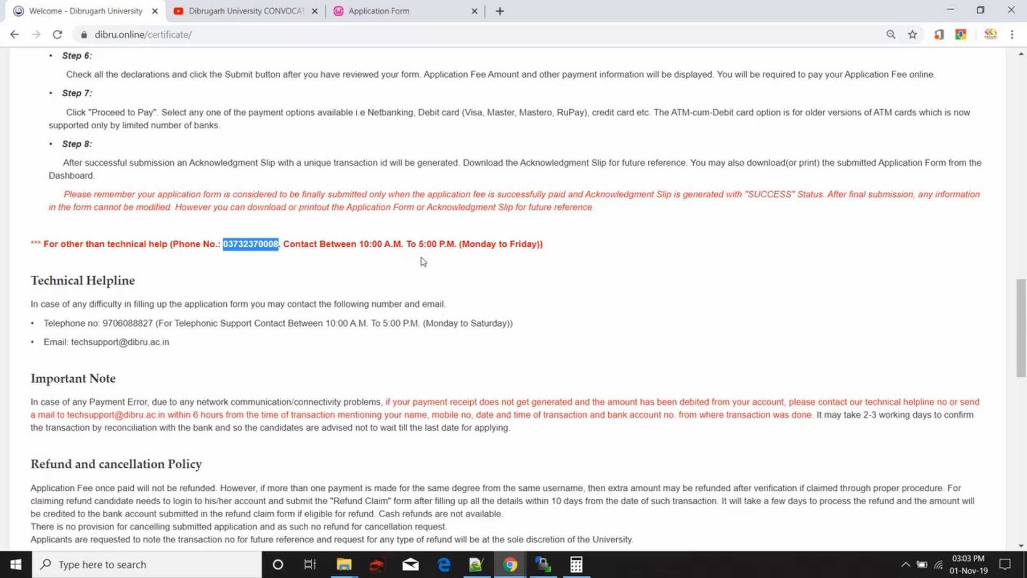
scroll(284, 303, up, 3)
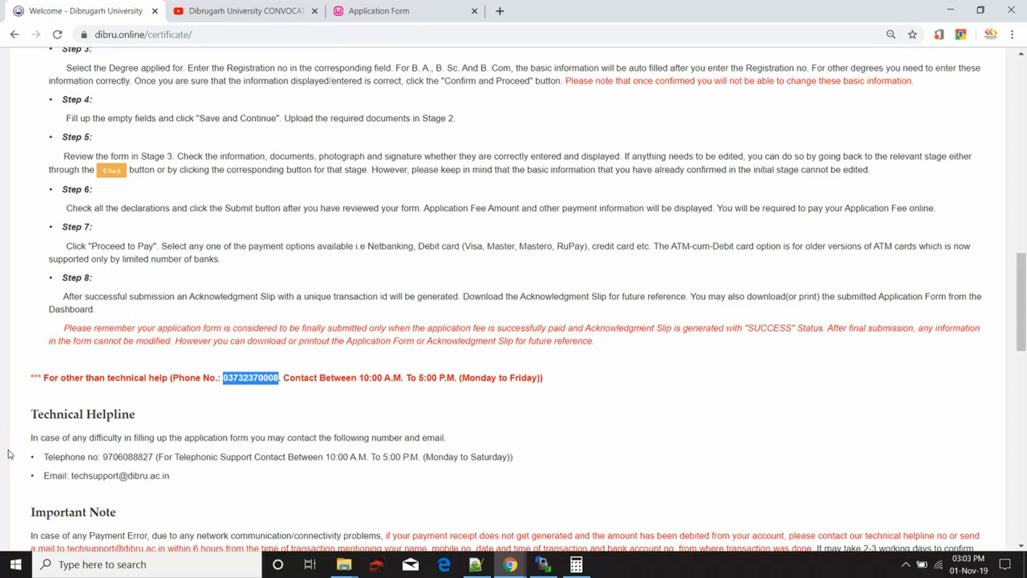
scroll(217, 383, down, 1)
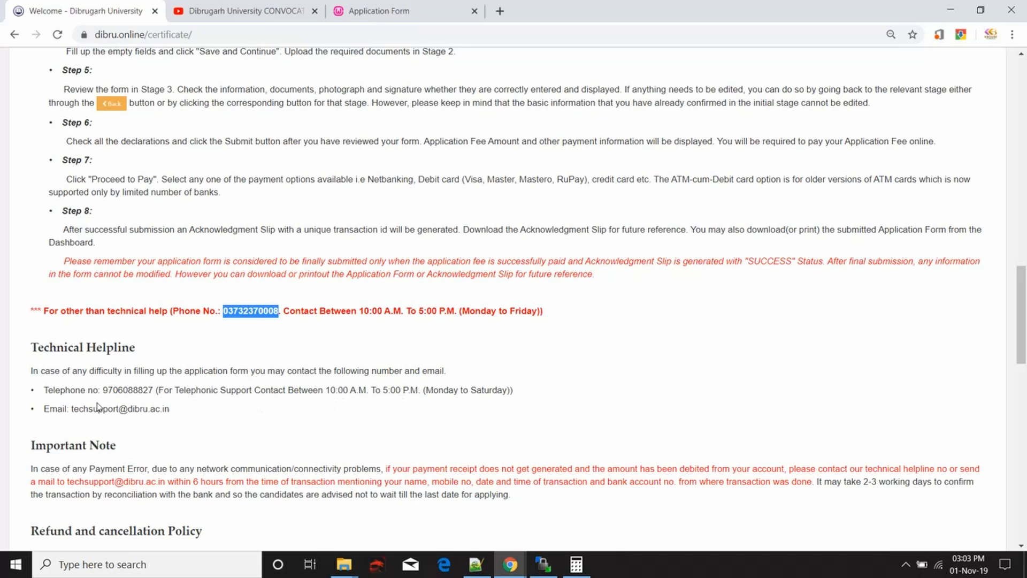
drag(101, 390, 422, 391)
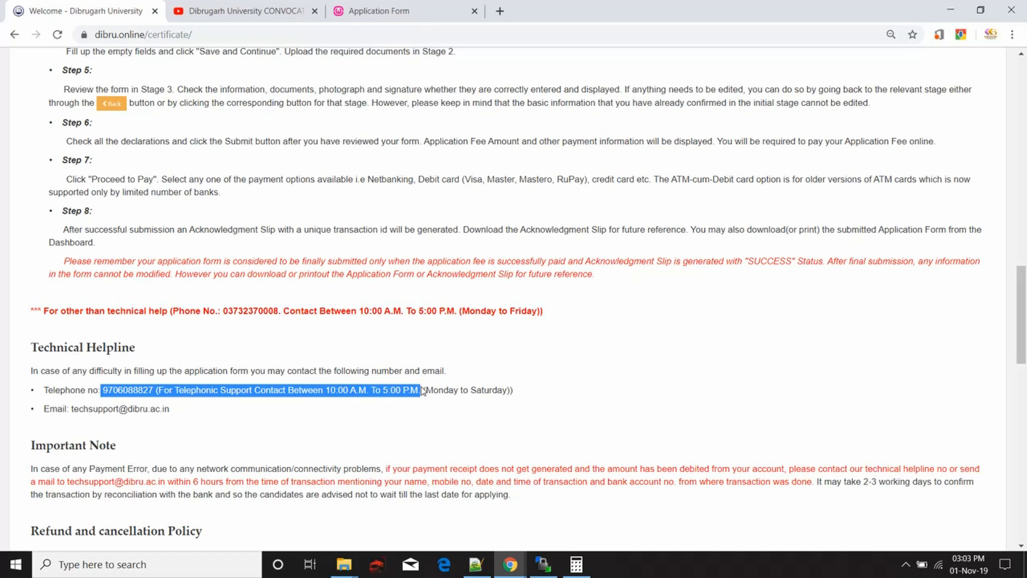
Review the step-by-step application instructions and the document guidelines for each candidate group, up to the page heading.
scroll(307, 447, up, 8)
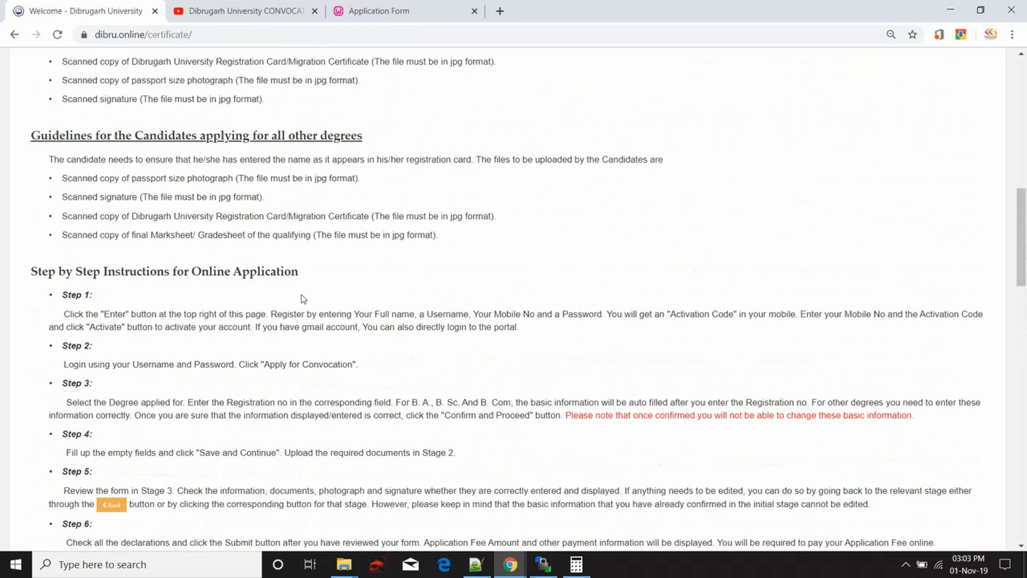
scroll(291, 301, down, 2)
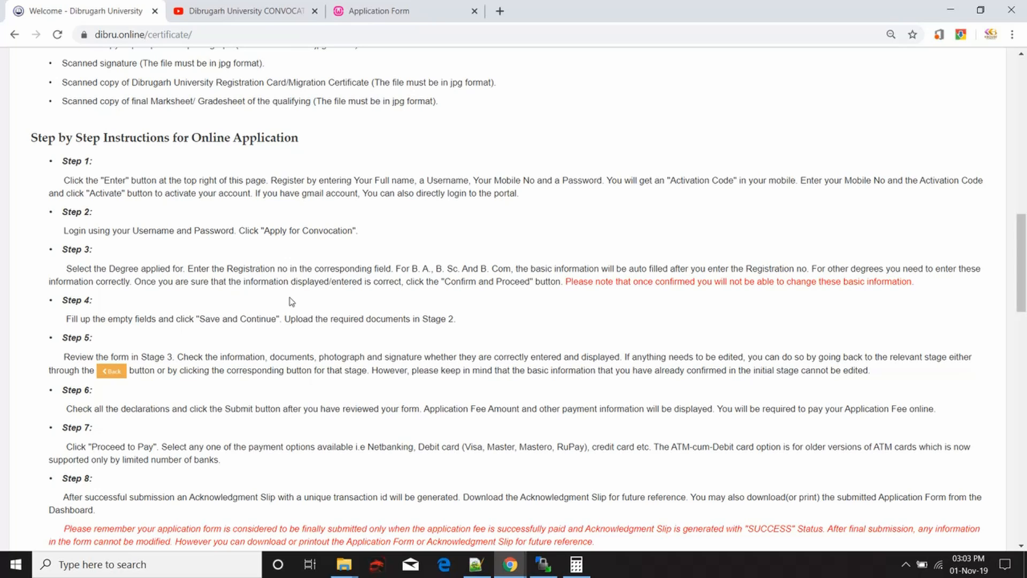
scroll(288, 257, up, 2)
scroll(287, 259, down, 2)
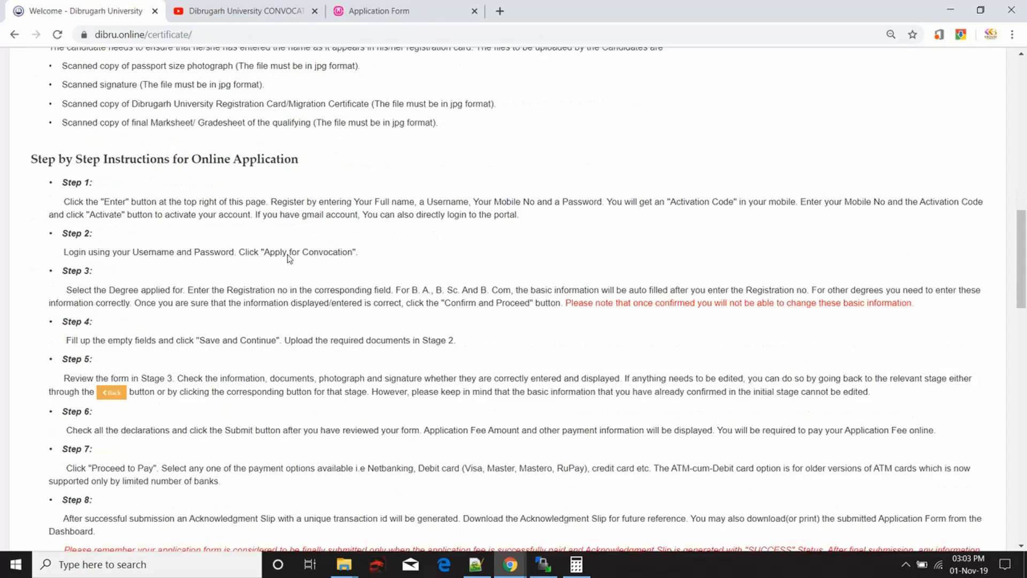
scroll(268, 342, down, 3)
scroll(270, 299, up, 3)
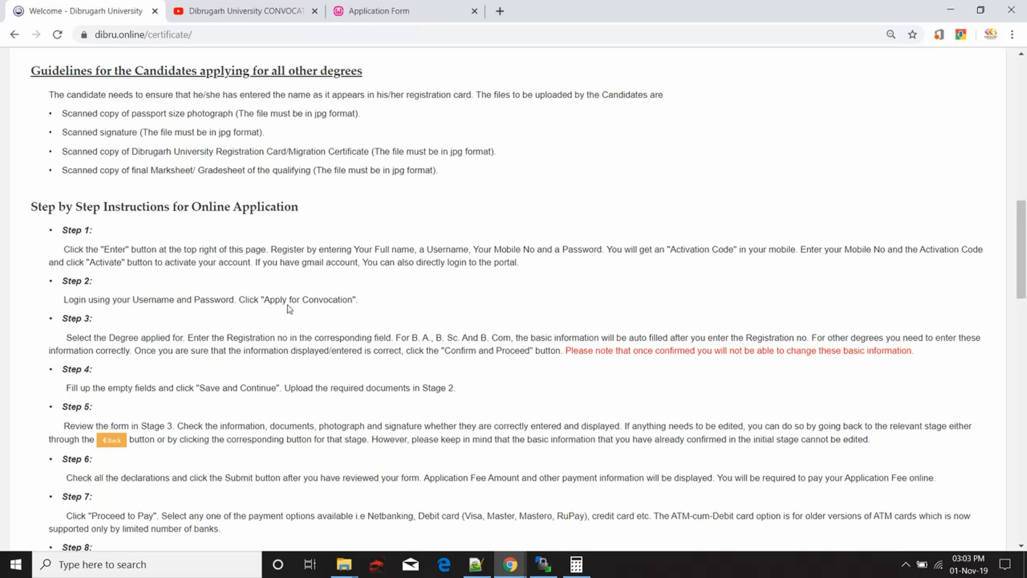
scroll(299, 305, up, 2)
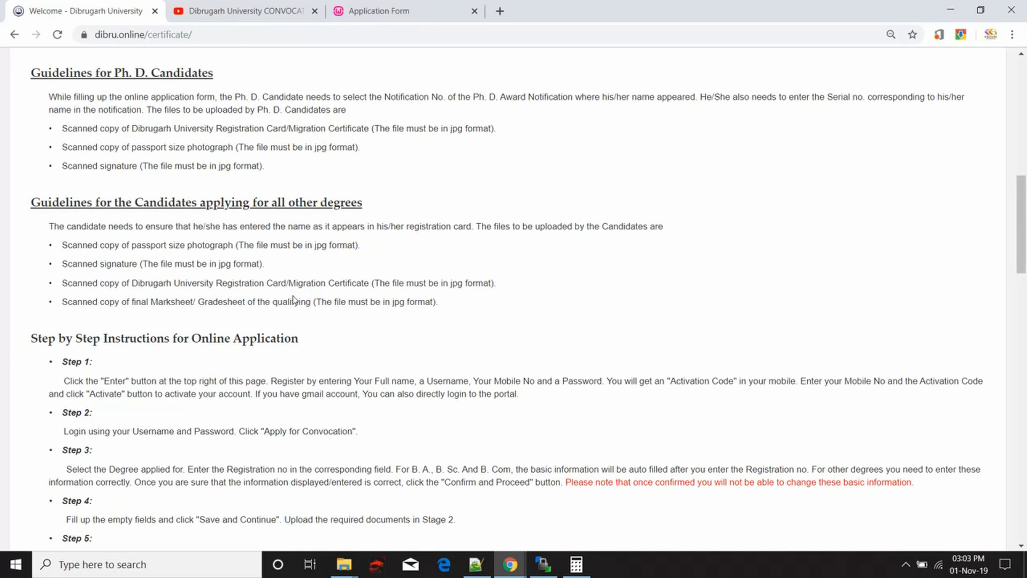
scroll(294, 299, up, 4)
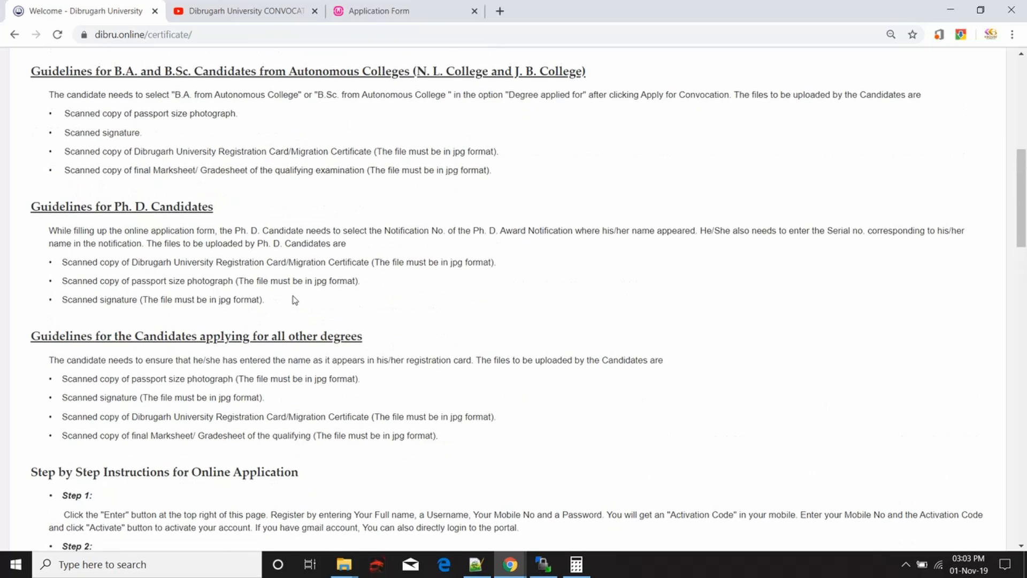
scroll(294, 299, up, 5)
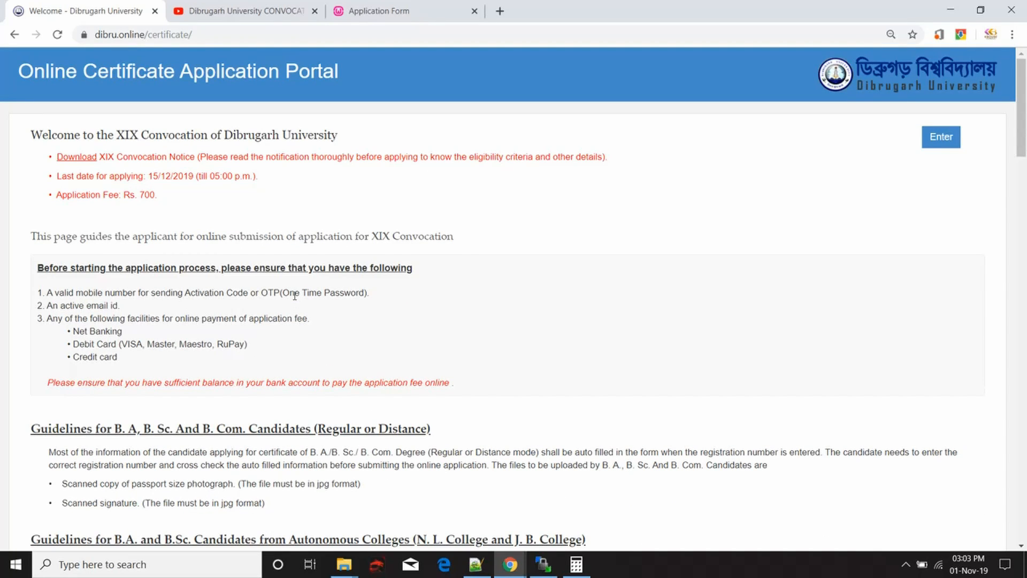
Return to the convocation video page, view its beginning and close that page.
click(241, 11)
scroll(275, 364, up, 5)
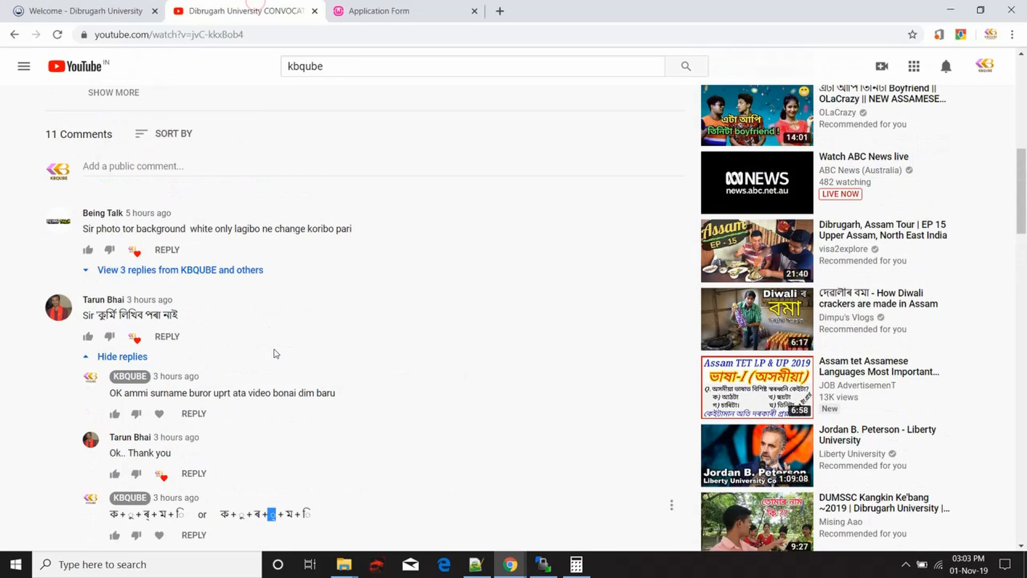
scroll(286, 158, up, 6)
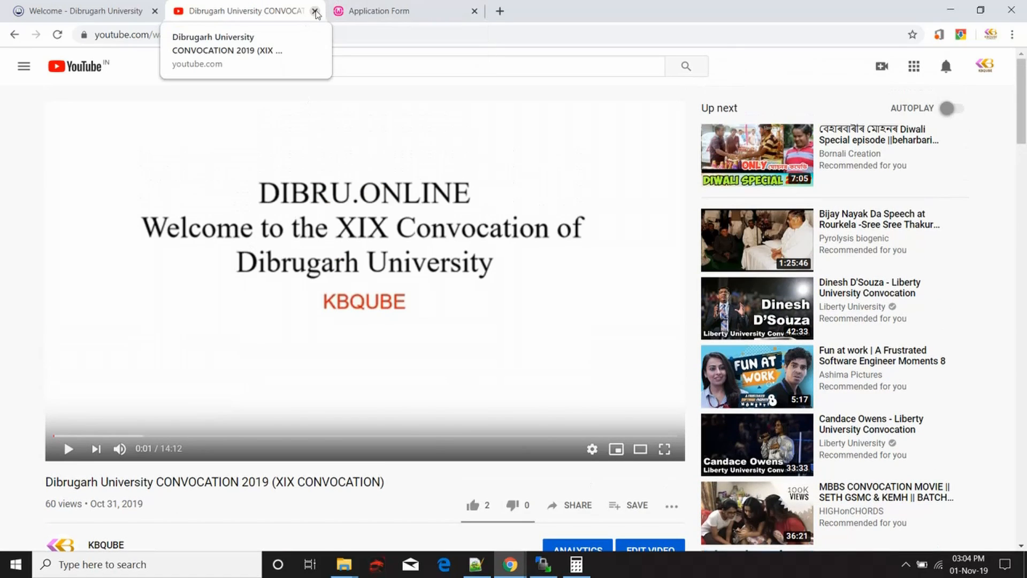
click(315, 11)
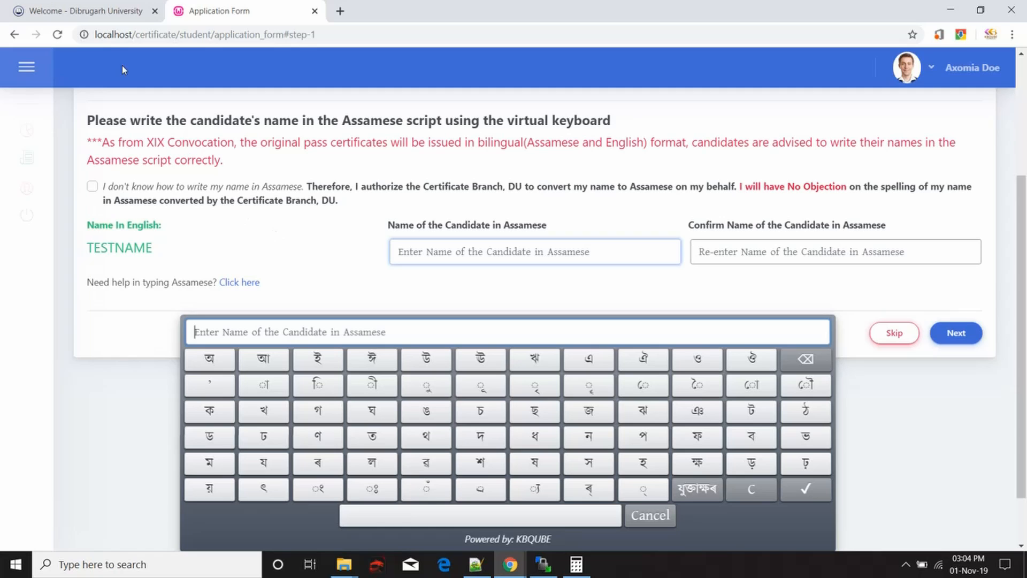
Examine the Name stage of the local application form, highlighting its web address and the candidate's English name.
drag(101, 38, 14, 50)
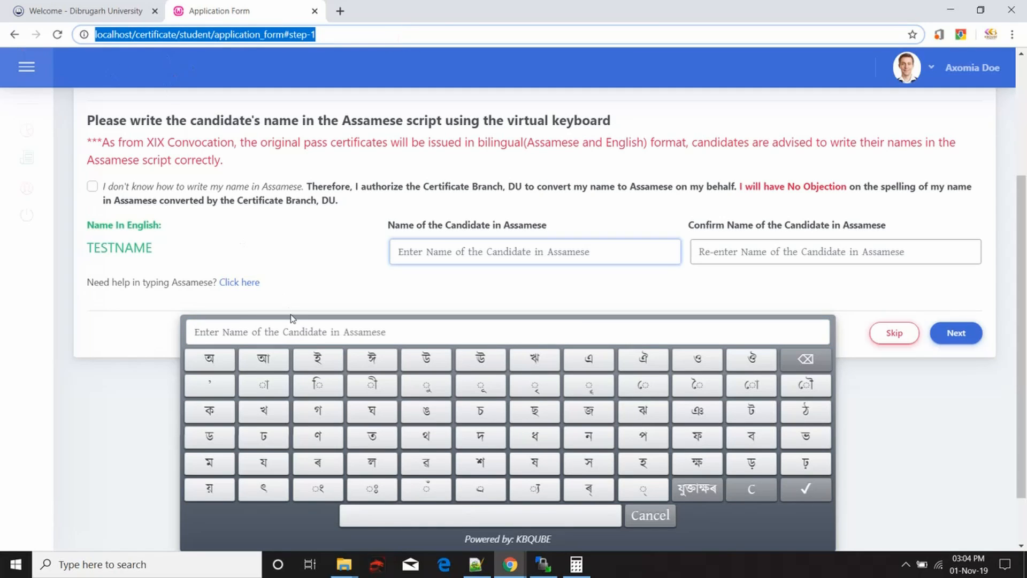
scroll(408, 225, down, 1)
scroll(332, 271, up, 3)
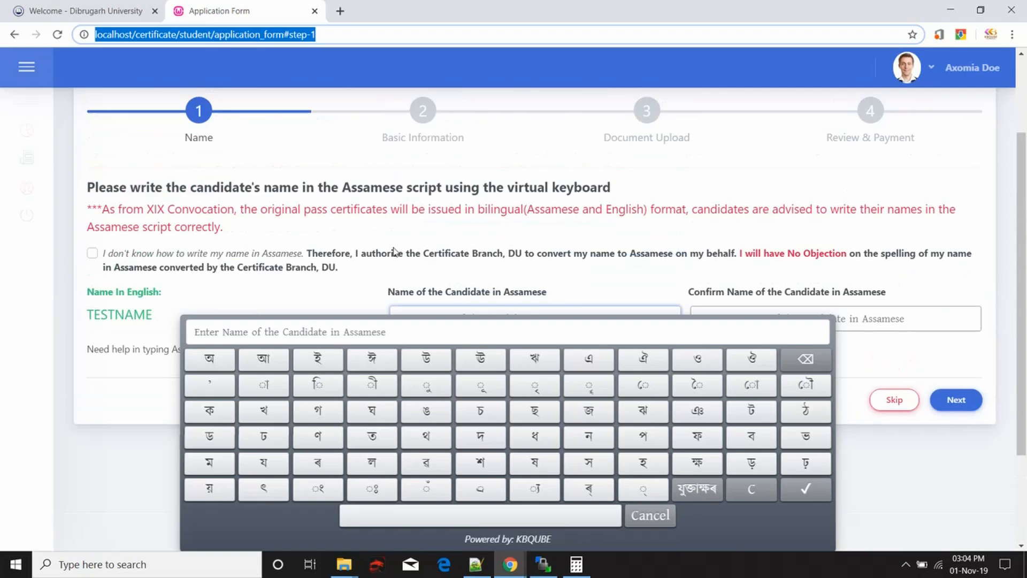
scroll(332, 271, down, 1)
scroll(331, 270, down, 1)
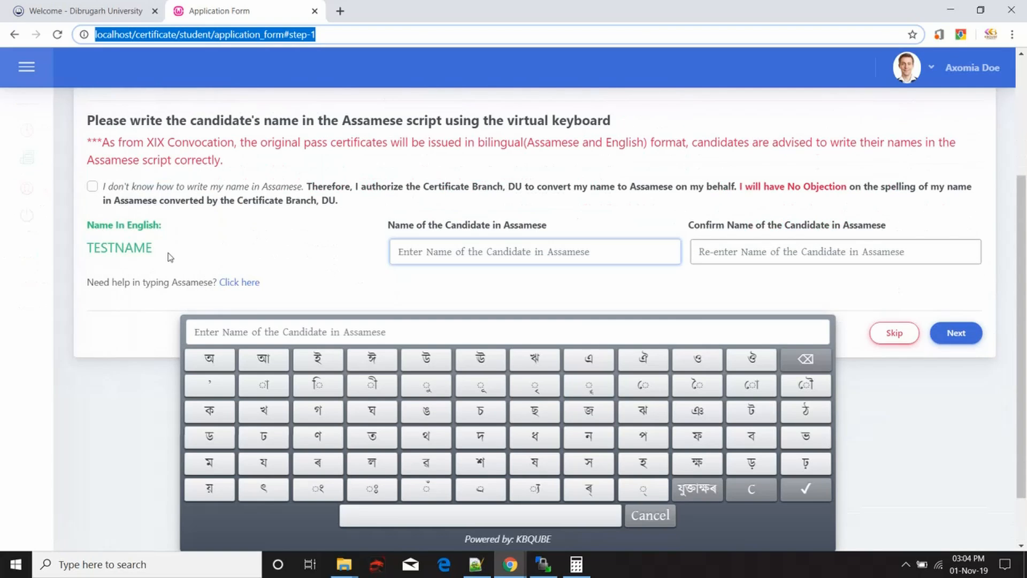
drag(167, 252, 86, 248)
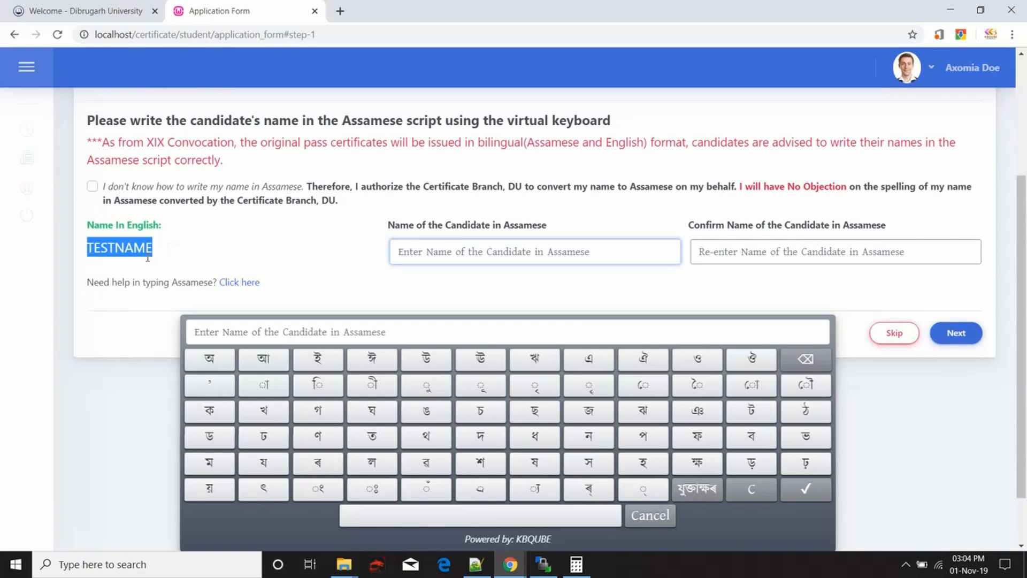
click(316, 248)
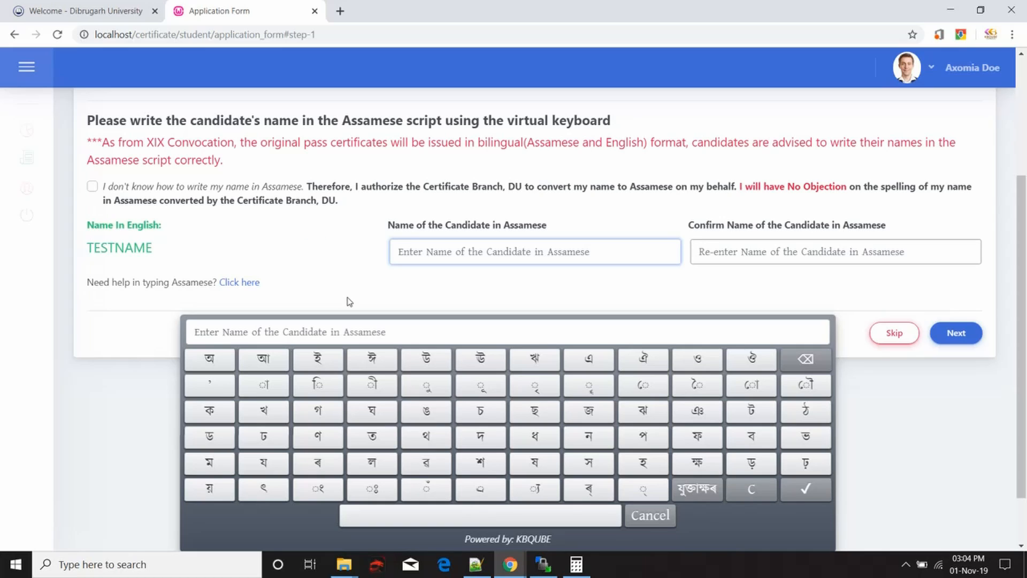
View both pages of ready-made conjunct letters on the Assamese virtual keyboard and return to the basic letters.
click(685, 487)
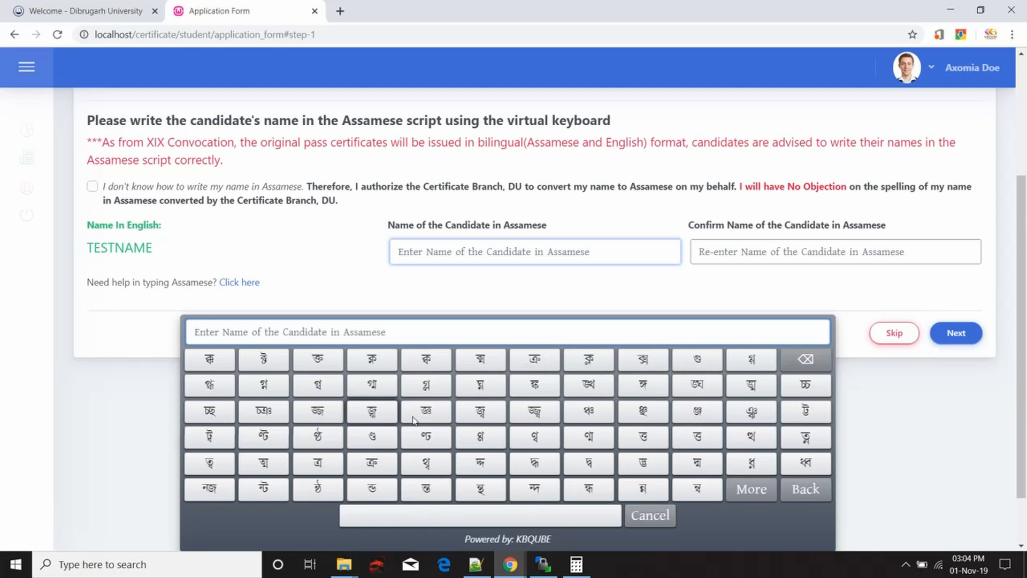
click(745, 488)
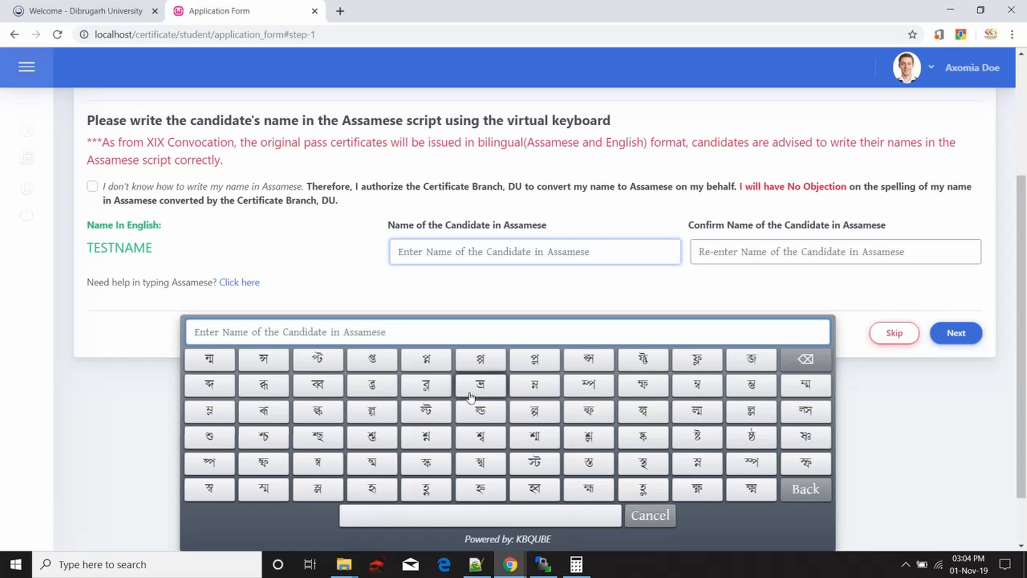
click(805, 489)
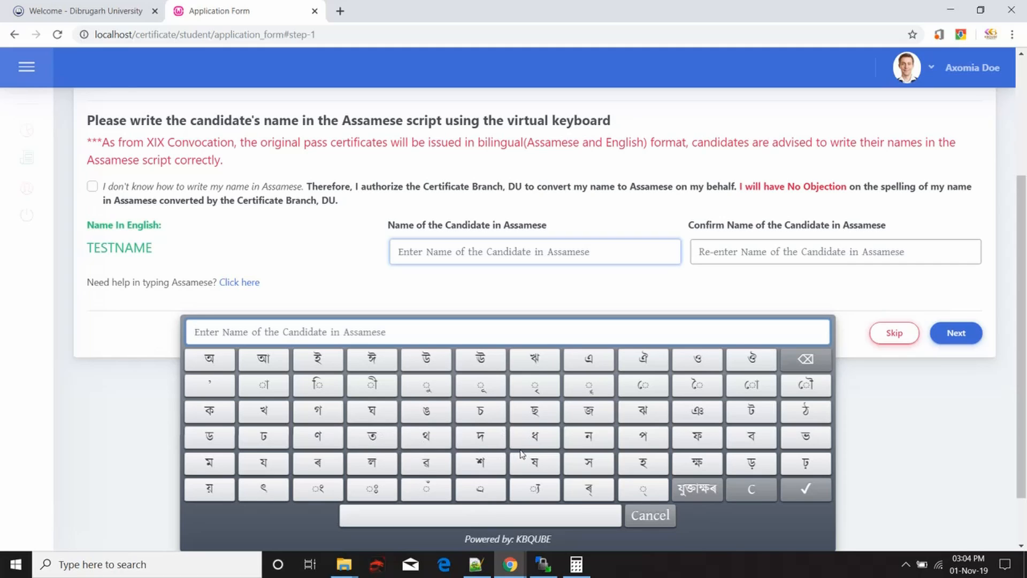
Enter the conjunct ক্ক in the Assamese name entry by joining ক and ক with the ্ sign.
click(217, 415)
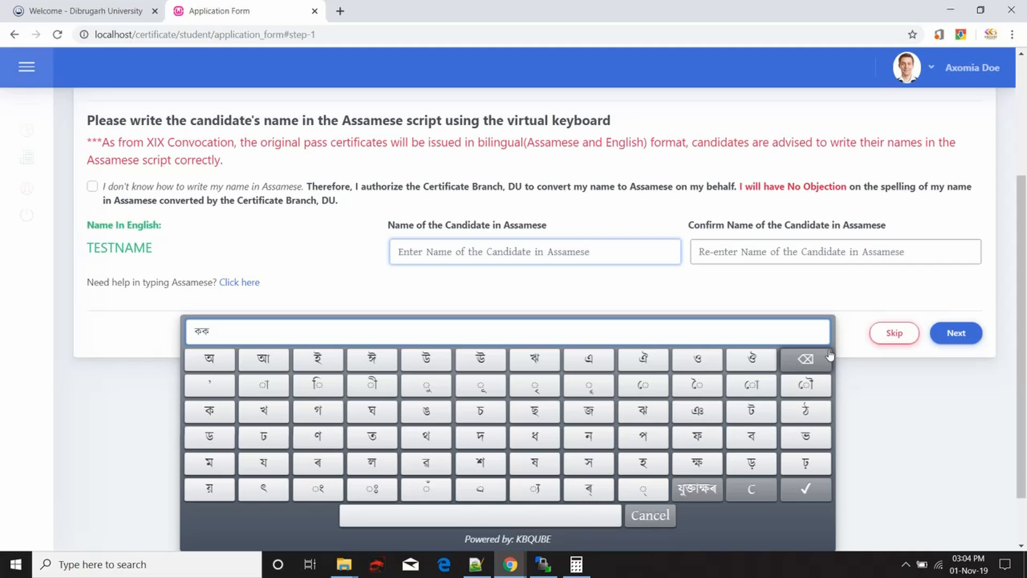
click(814, 357)
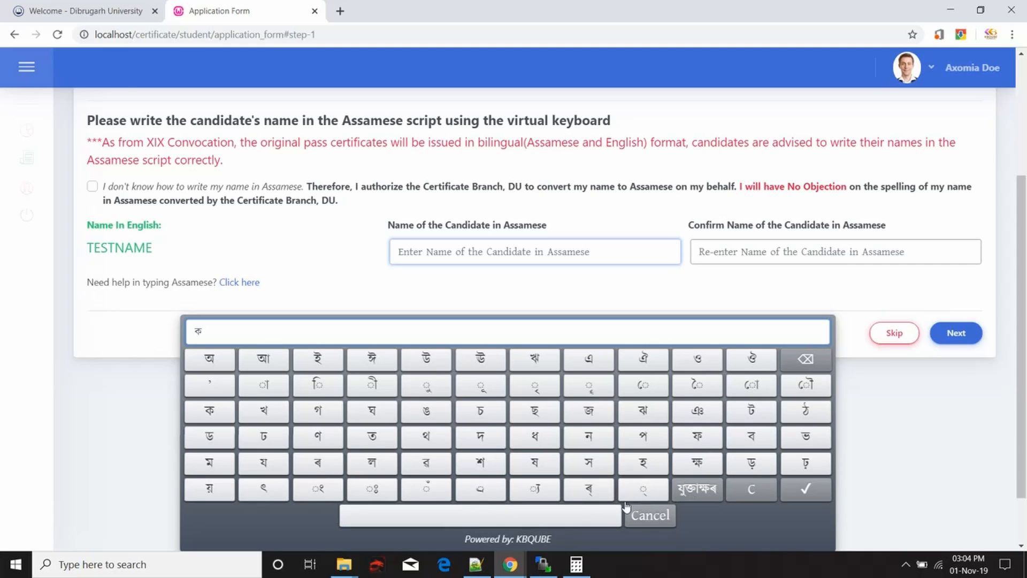
click(636, 489)
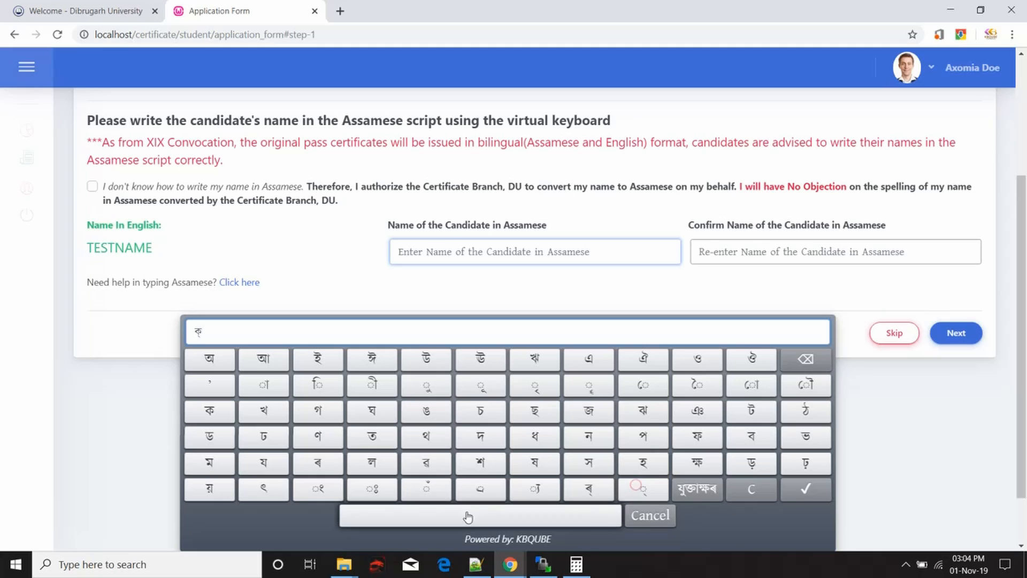
click(206, 413)
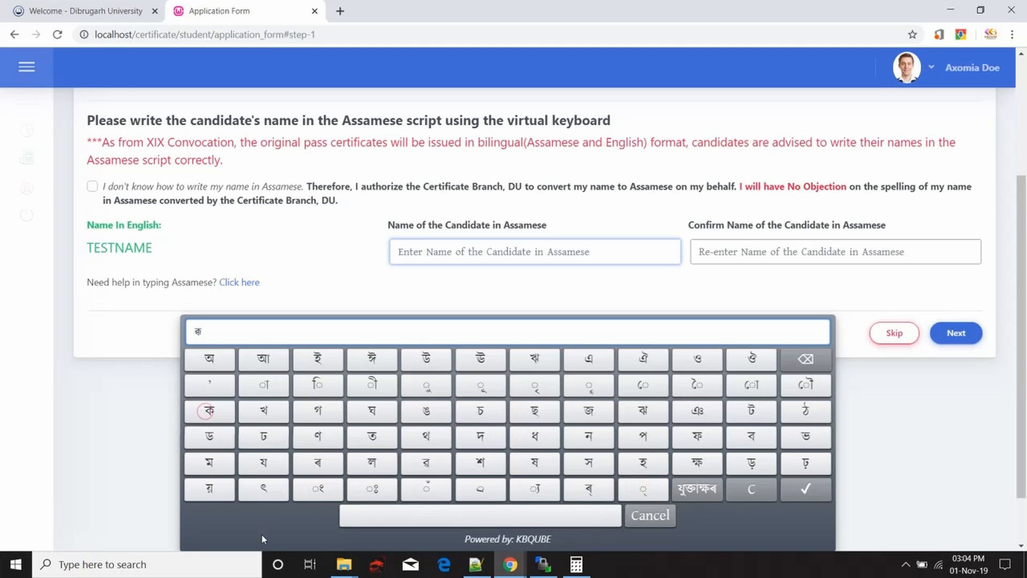
Clear the Assamese name entry, join ব and ক with the ্ sign, and clear it again.
click(806, 365)
click(807, 364)
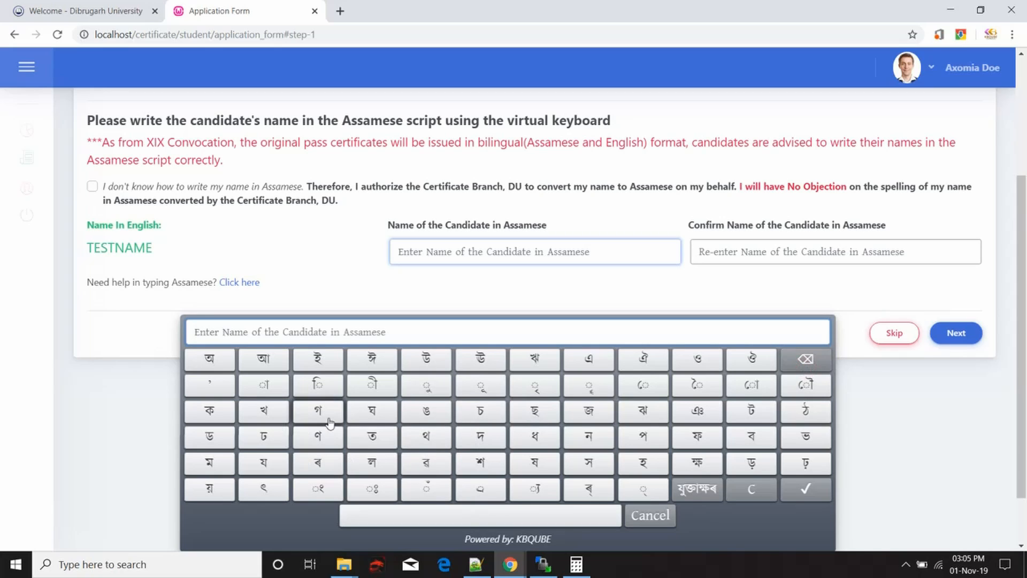
click(752, 436)
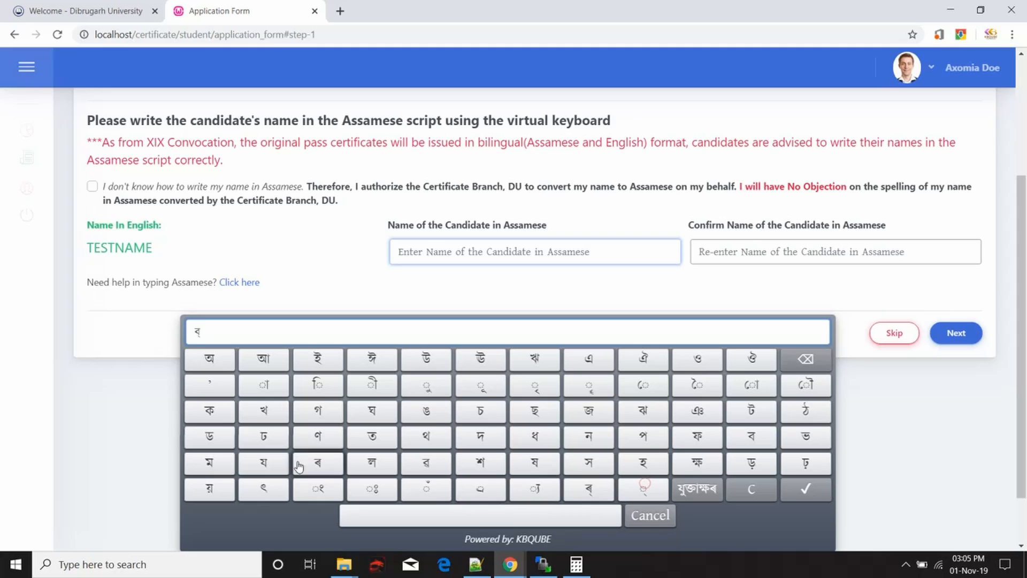
click(211, 413)
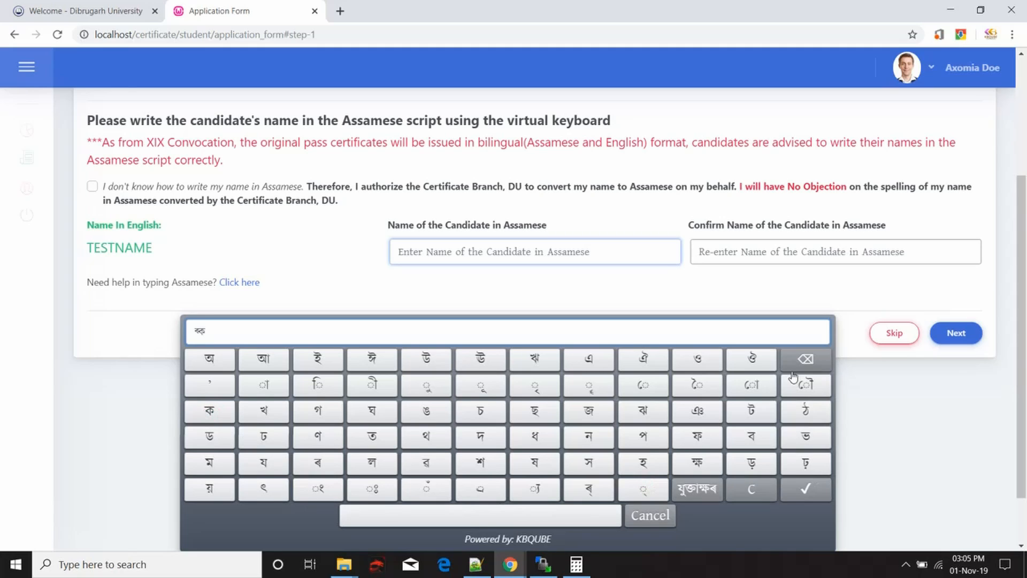
click(806, 360)
click(805, 360)
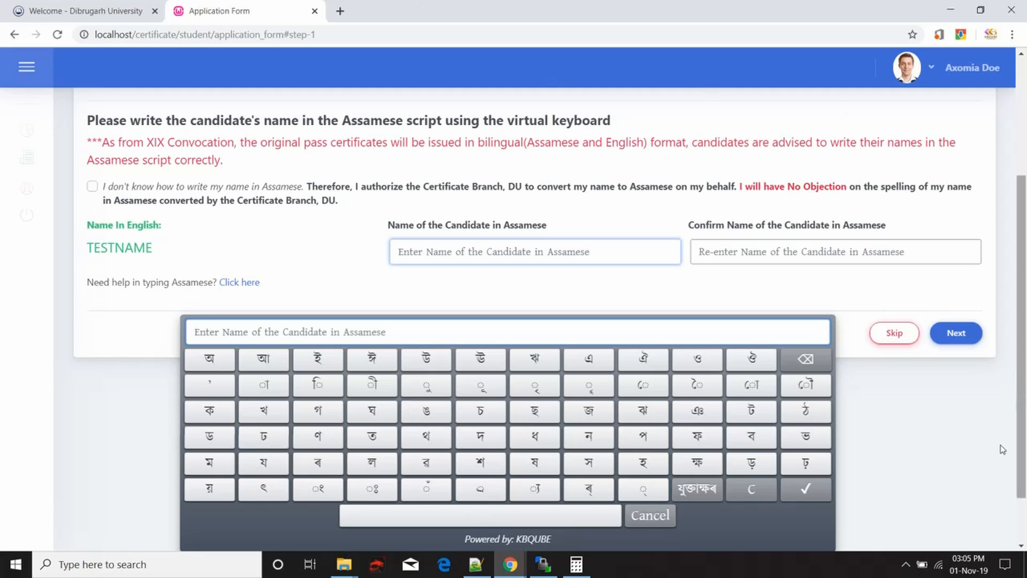
Enter a sample surname containing ৰু, ৱ and the া sign in the Assamese name entry, and clear it.
click(751, 433)
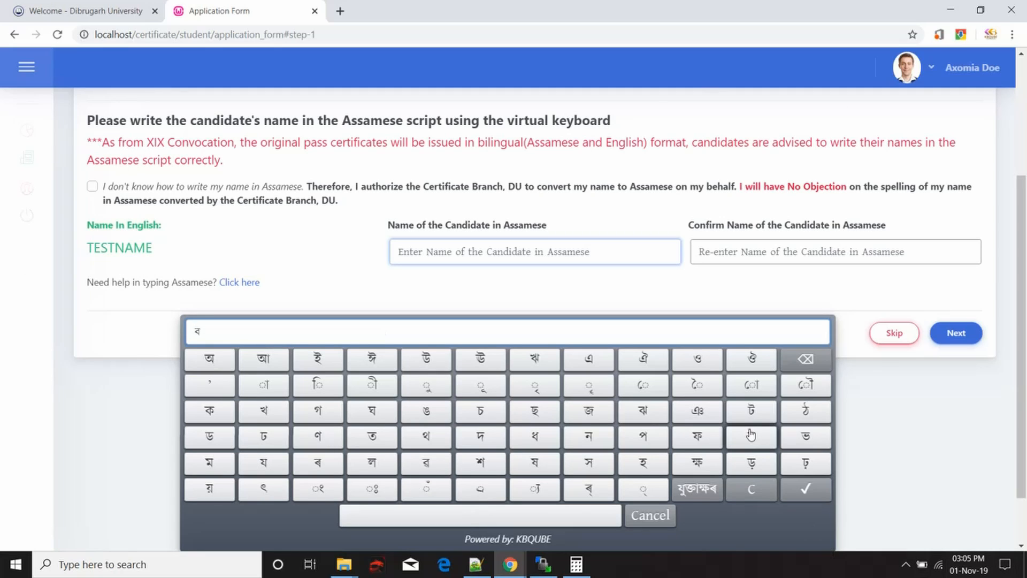
click(317, 463)
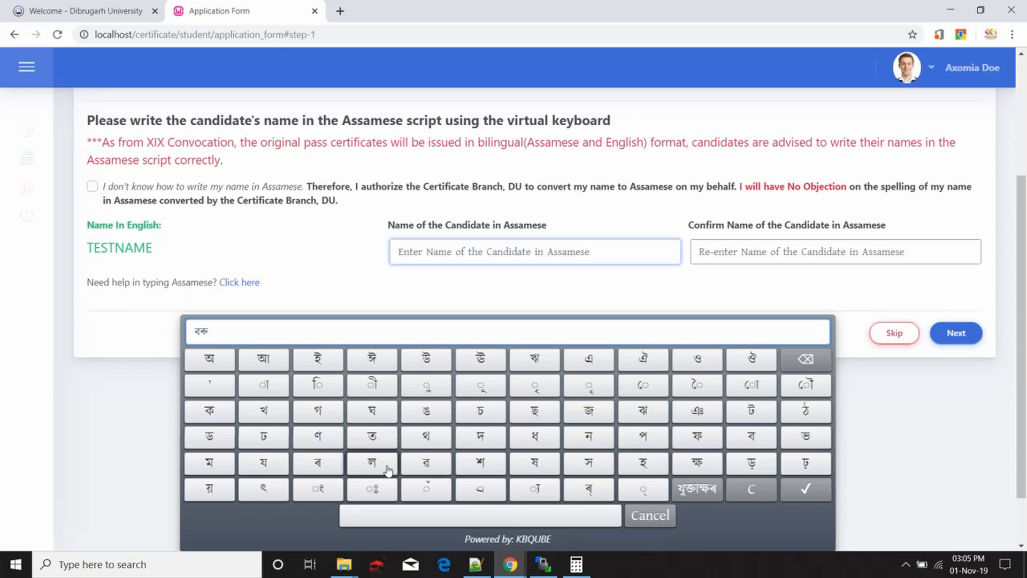
click(426, 463)
click(262, 381)
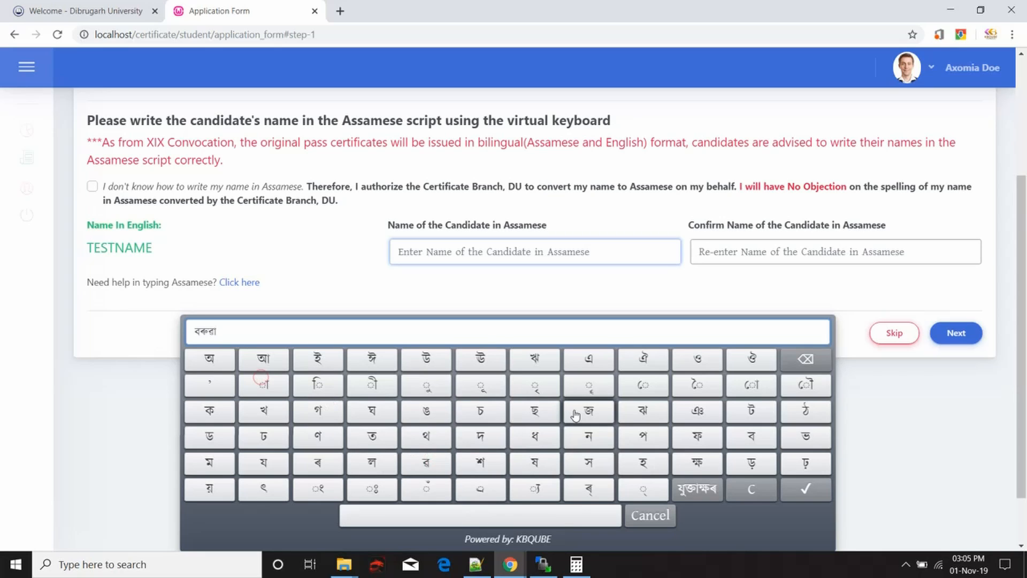
mouse_move(34, 329)
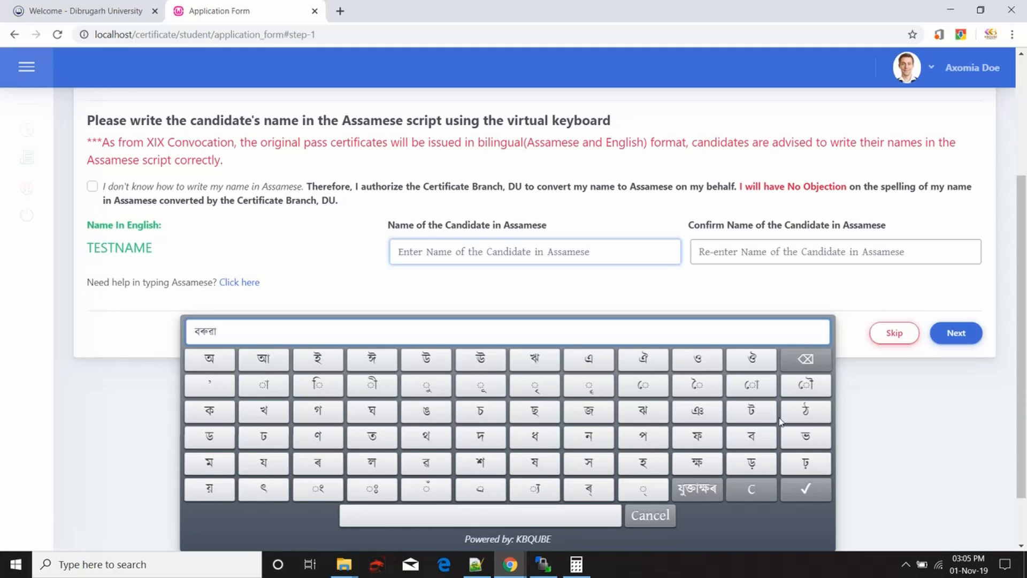
click(806, 359)
click(806, 359)
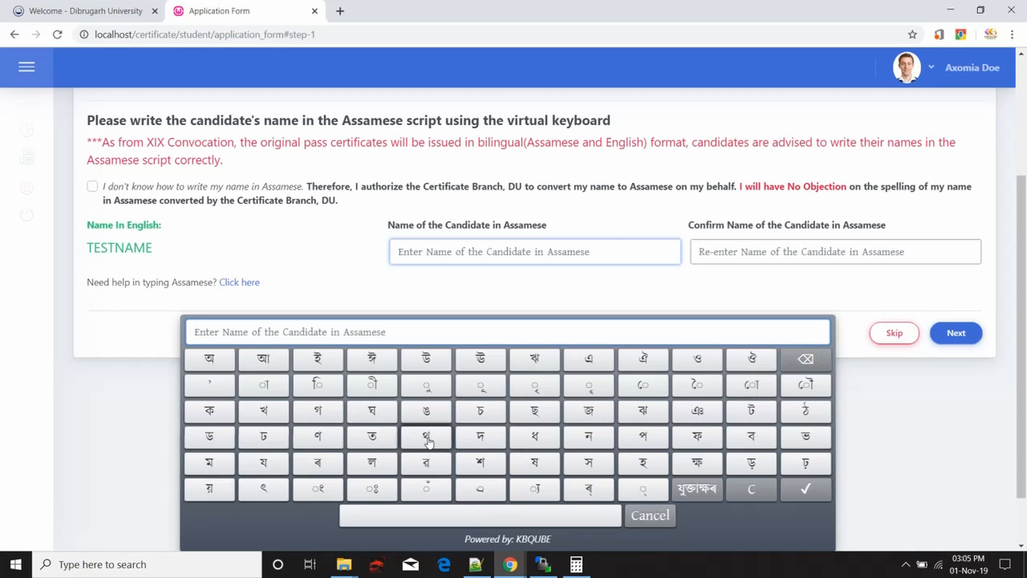
Form the conjunct ত্ৰ from ত and the ্ৰ sign in the Assamese name entry, and clear it.
click(382, 440)
click(473, 491)
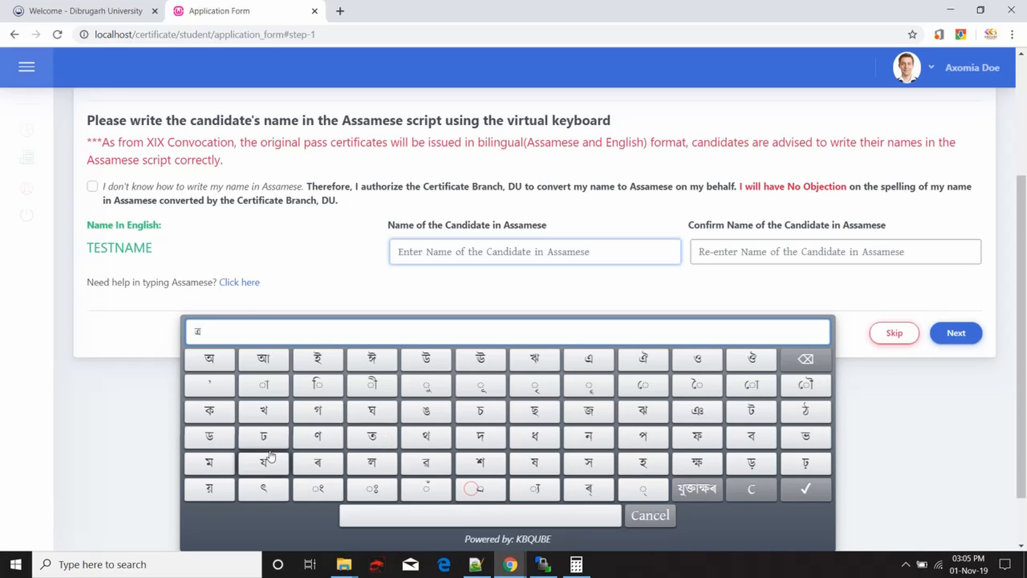
click(819, 358)
click(819, 358)
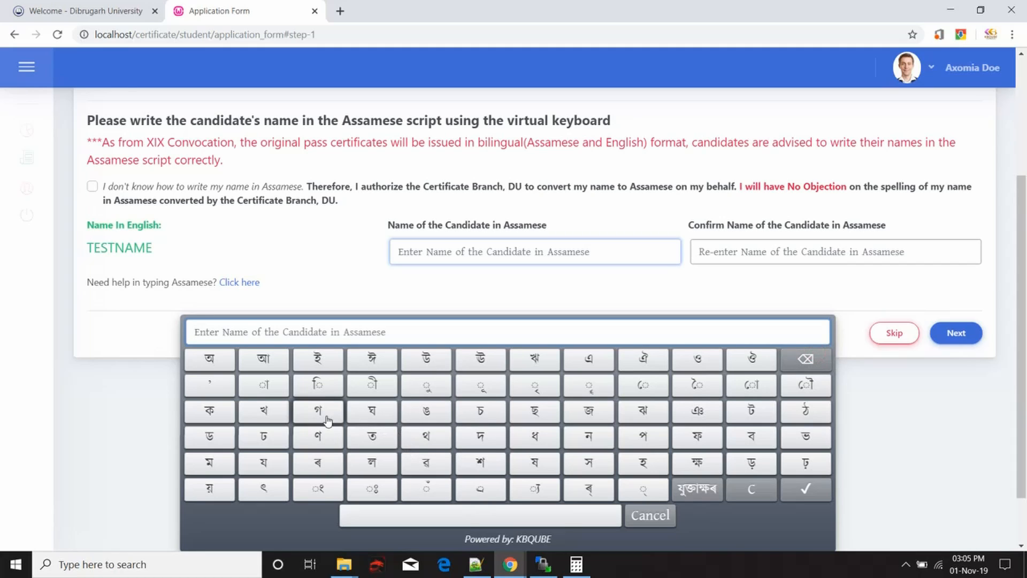
Form conjuncts beginning with ণ, ন and ক্ষ in the Assamese name entry, clearing the entry after each one.
click(318, 435)
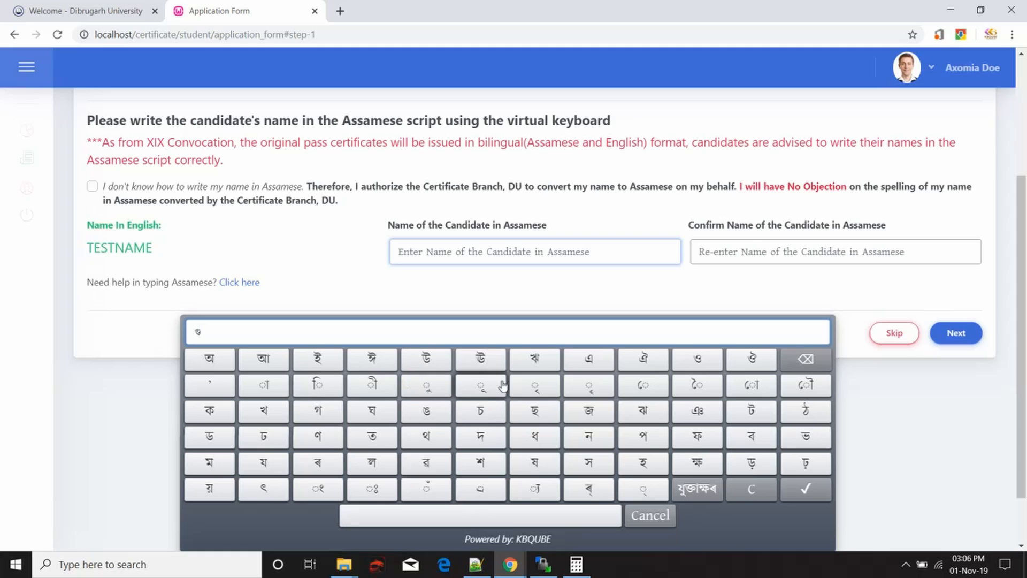
click(802, 360)
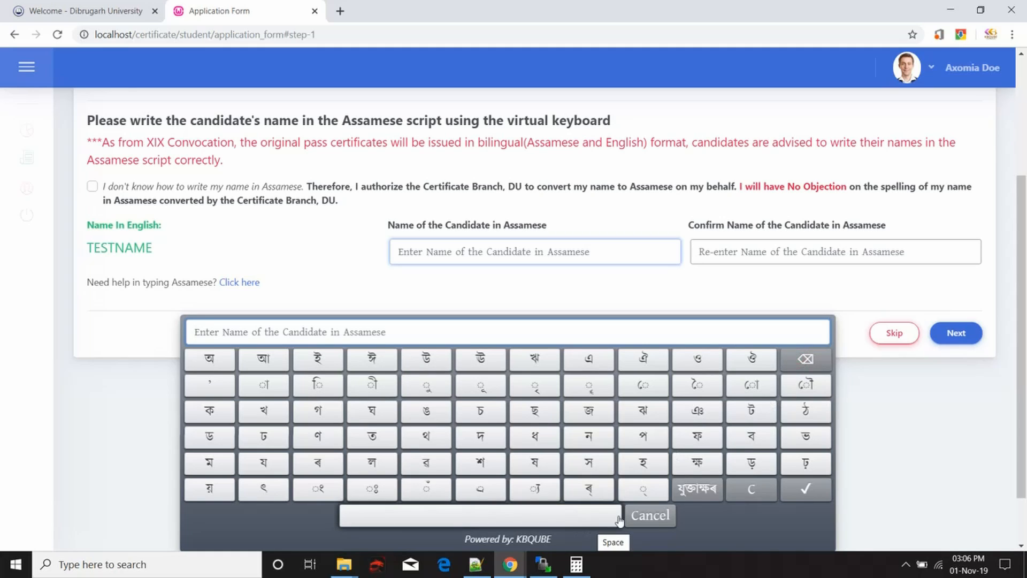
click(591, 432)
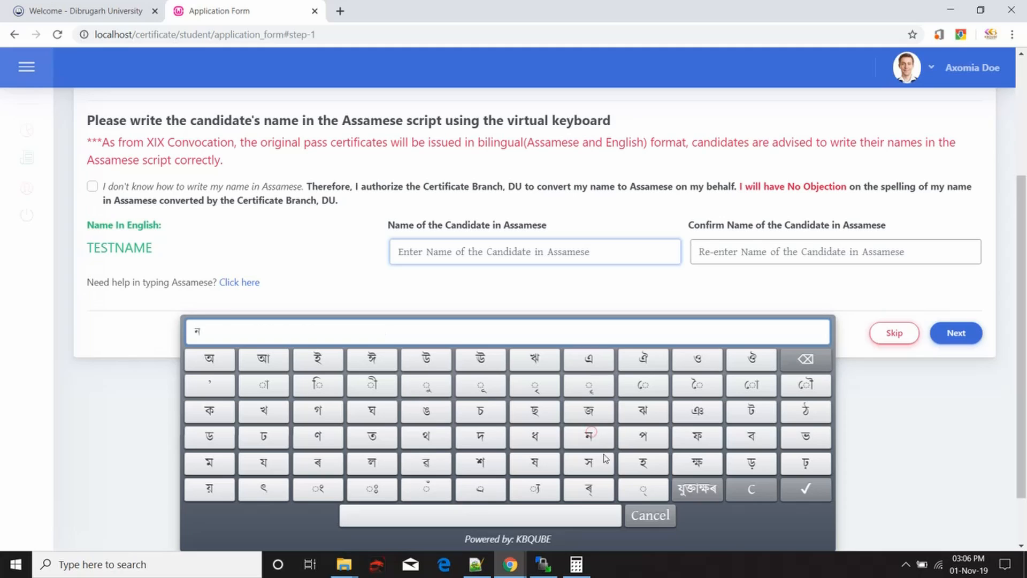
click(639, 488)
click(797, 361)
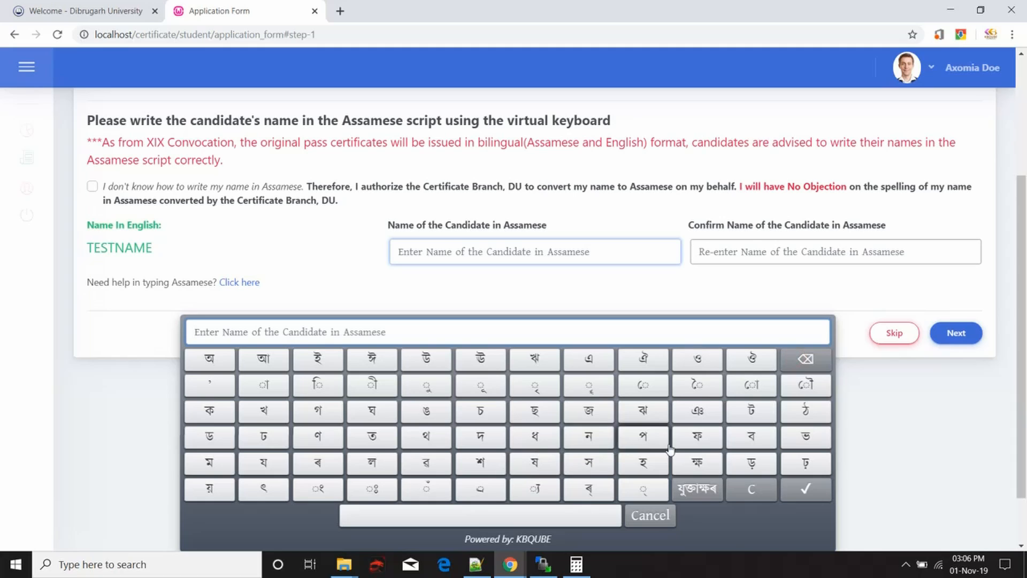
click(688, 463)
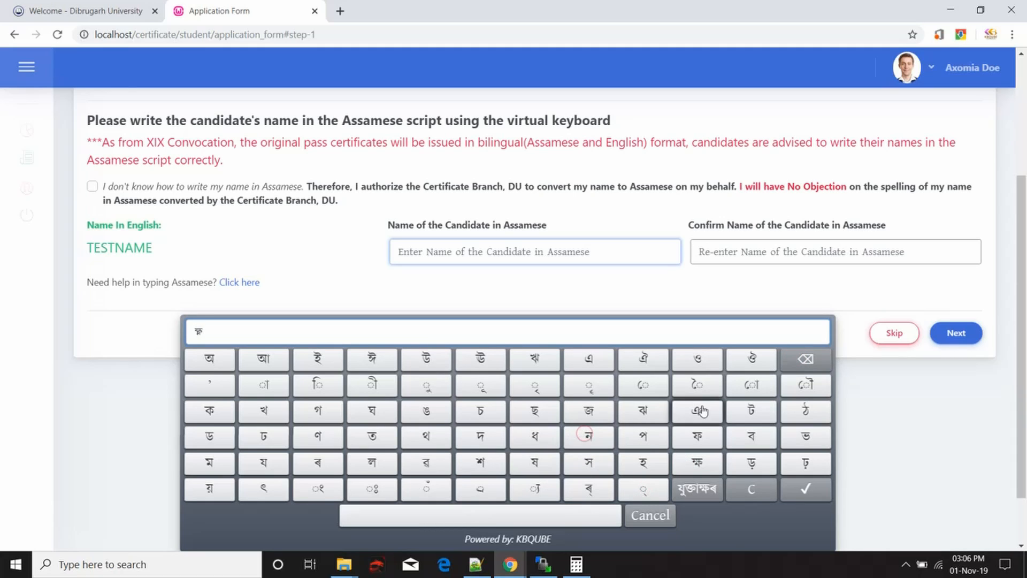
click(807, 360)
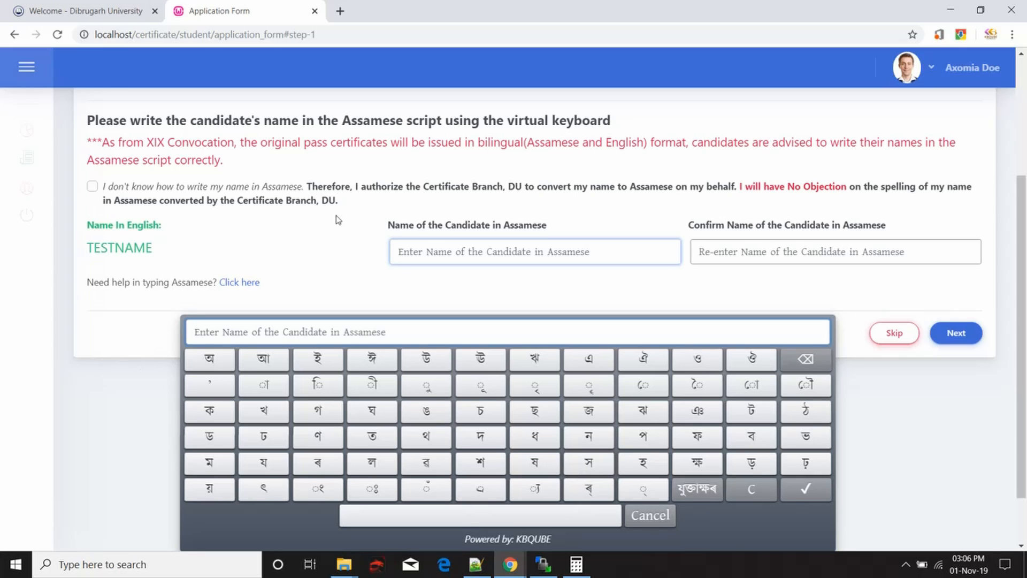
Enter a sample full name containing the conjuncts ত্ৰু and ঘ্ন in the Assamese name entry, and delete all of it.
click(487, 466)
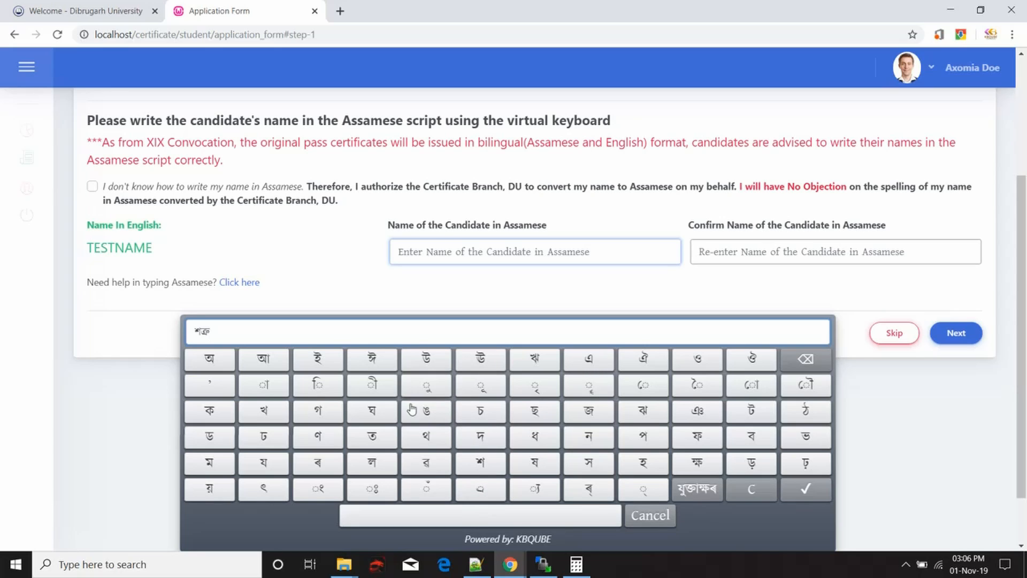
click(647, 491)
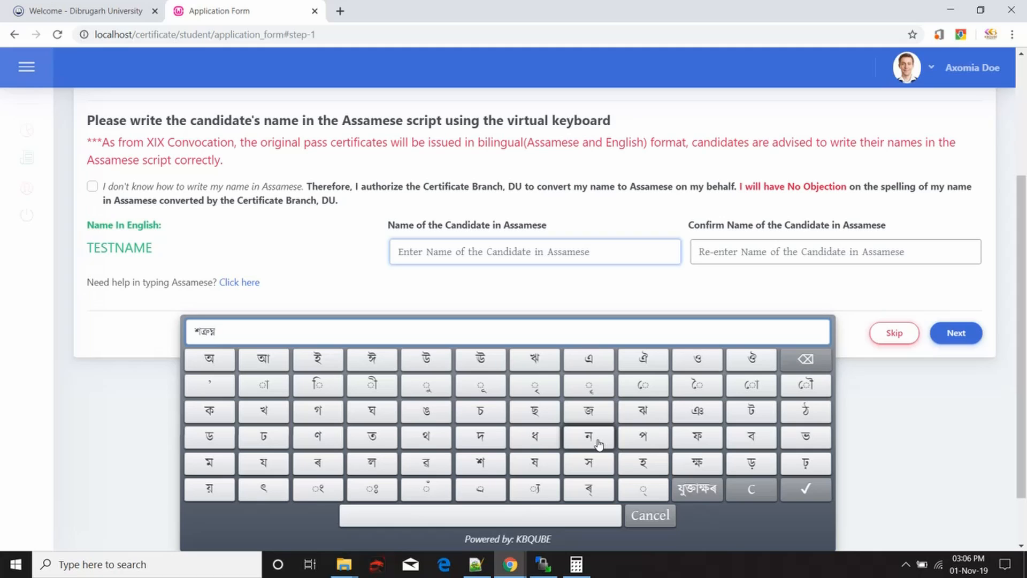
click(518, 520)
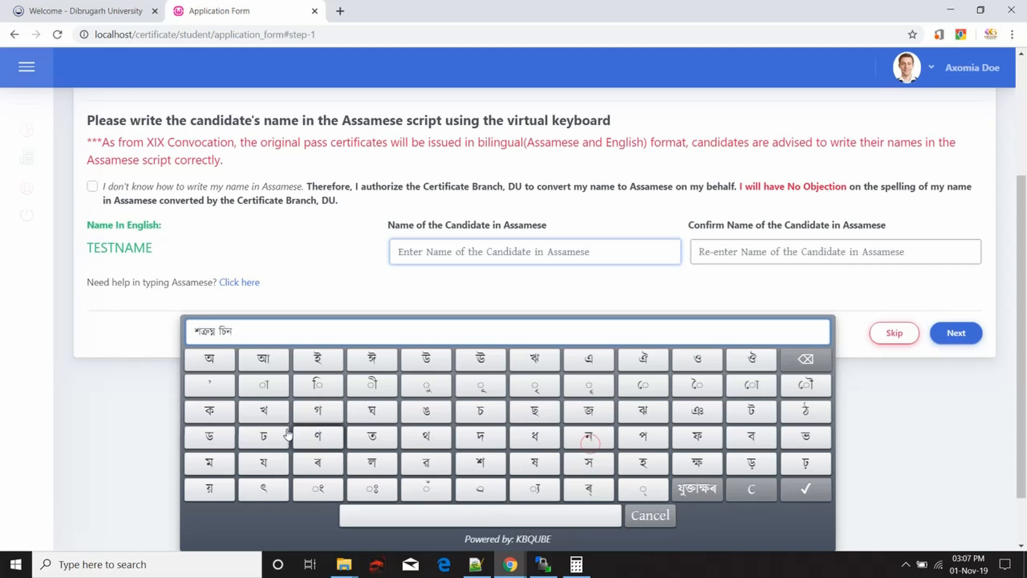
click(640, 474)
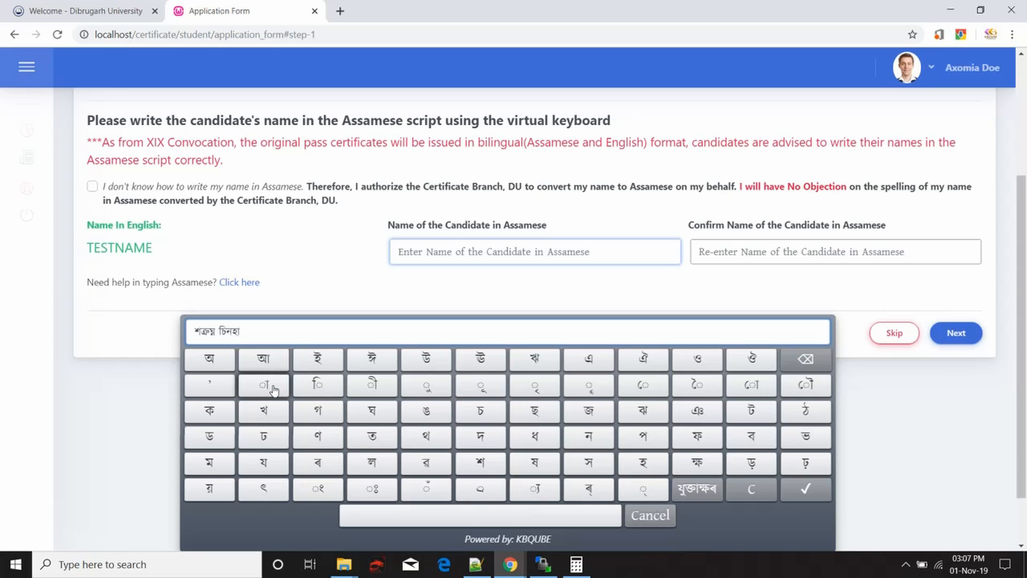
click(801, 357)
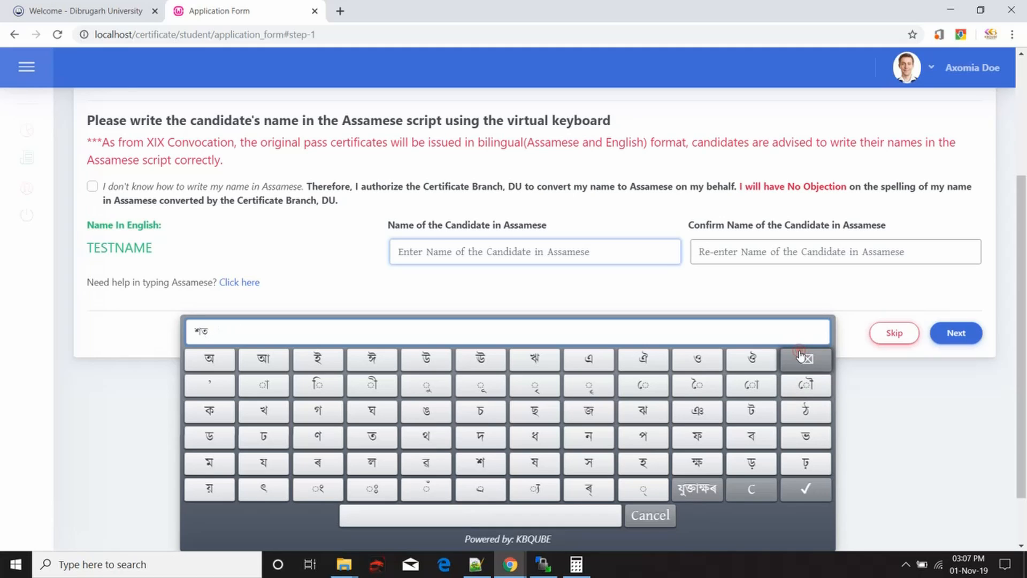
click(801, 357)
click(801, 356)
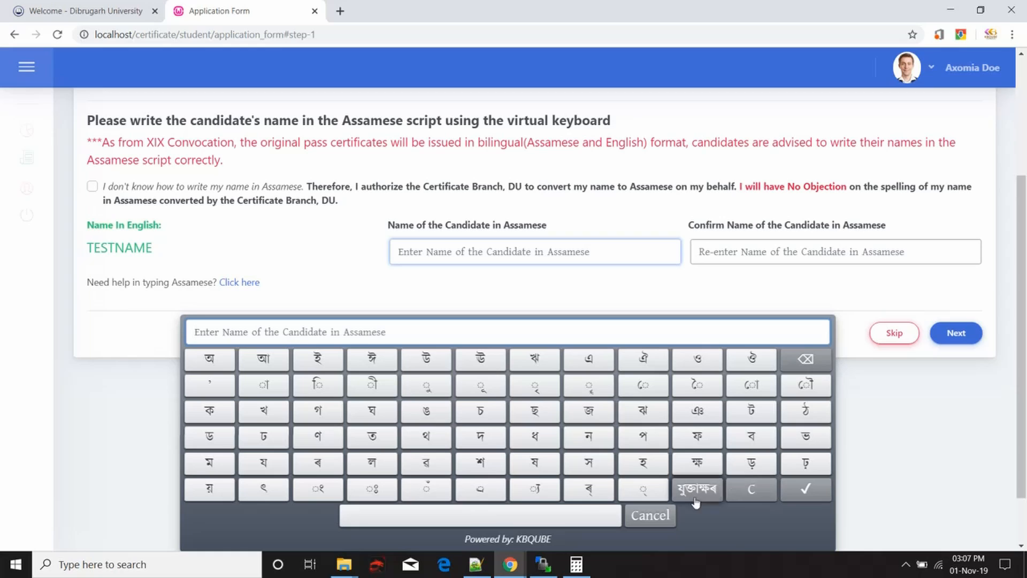
Enter the sample letters ছছচণ in the Assamese name entry and clear the whole entry at once.
click(526, 412)
click(526, 412)
click(467, 408)
click(333, 428)
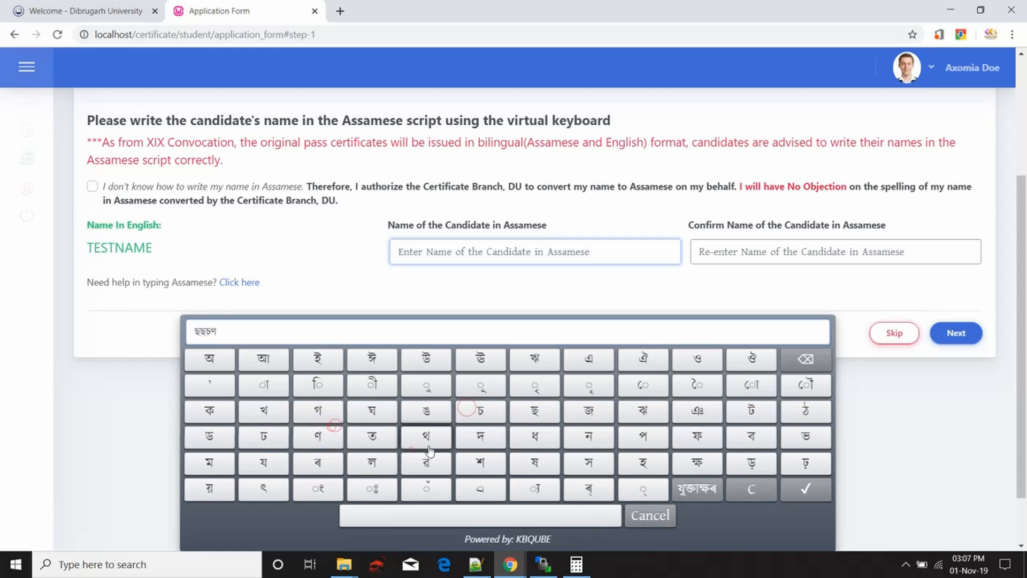
click(737, 486)
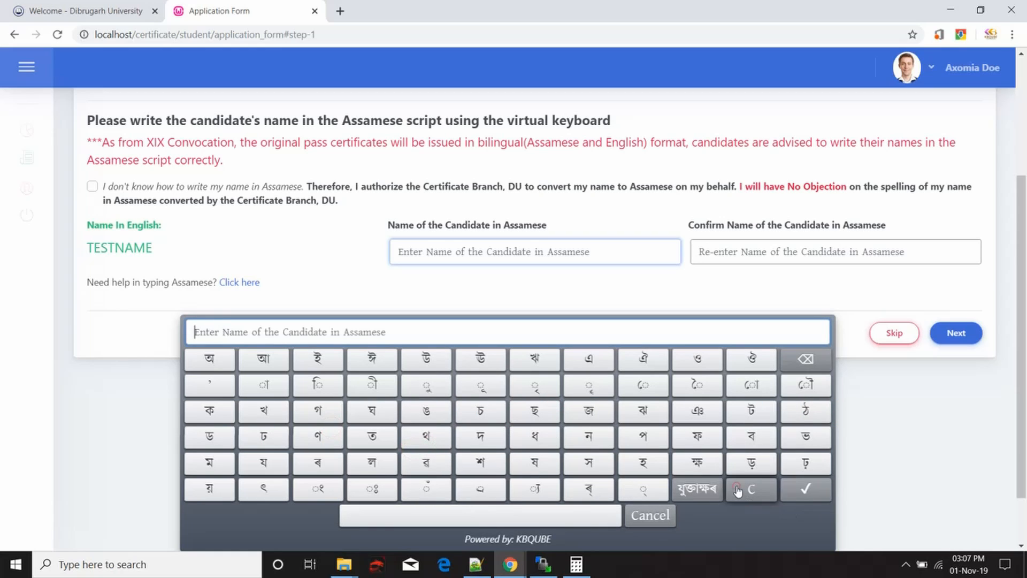
Enter several ছ letters, discard them by cancelling the virtual keyboard, and reopen it for the candidate's name in Assamese.
click(492, 399)
click(534, 413)
click(533, 413)
click(533, 413)
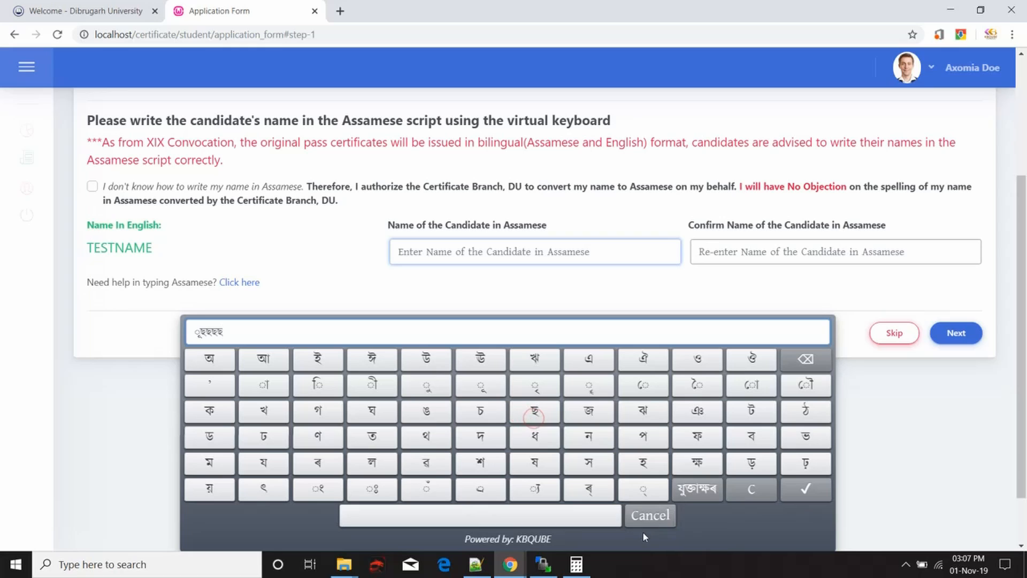
click(638, 511)
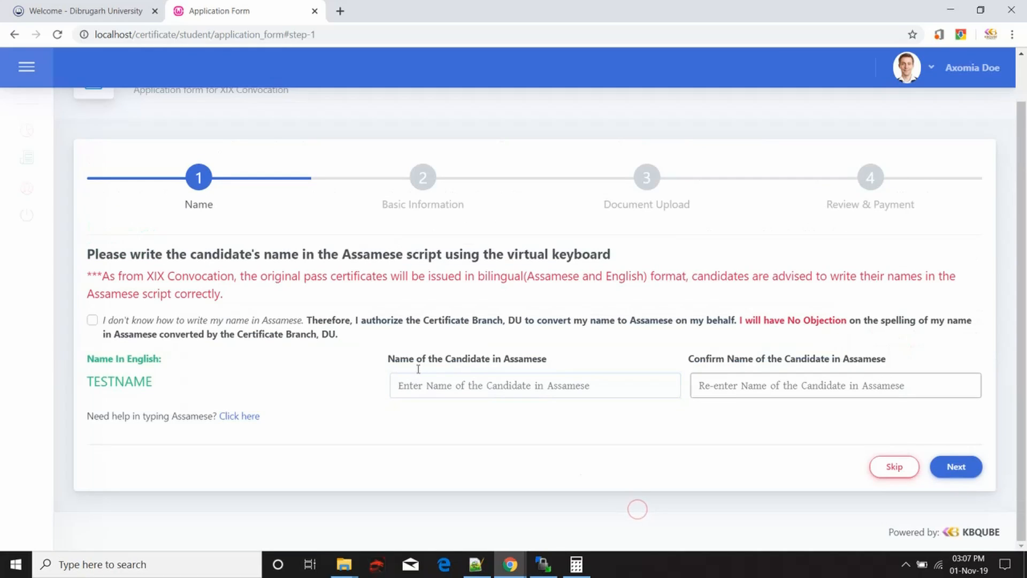
click(461, 383)
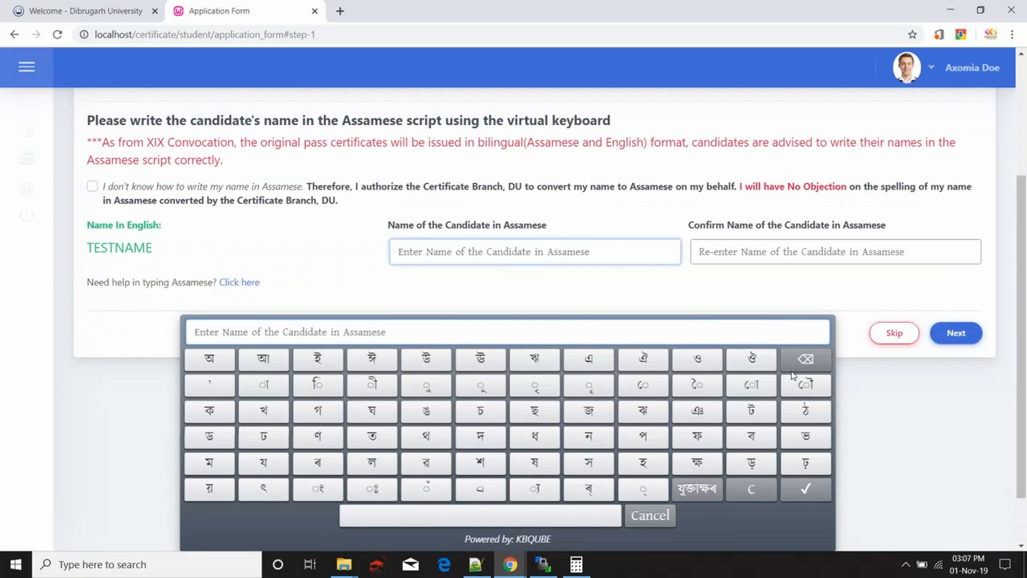
Try the ে sign and a short entry beginning with দ in the Assamese name entry, clearing each one.
click(643, 384)
click(818, 362)
click(480, 436)
click(482, 411)
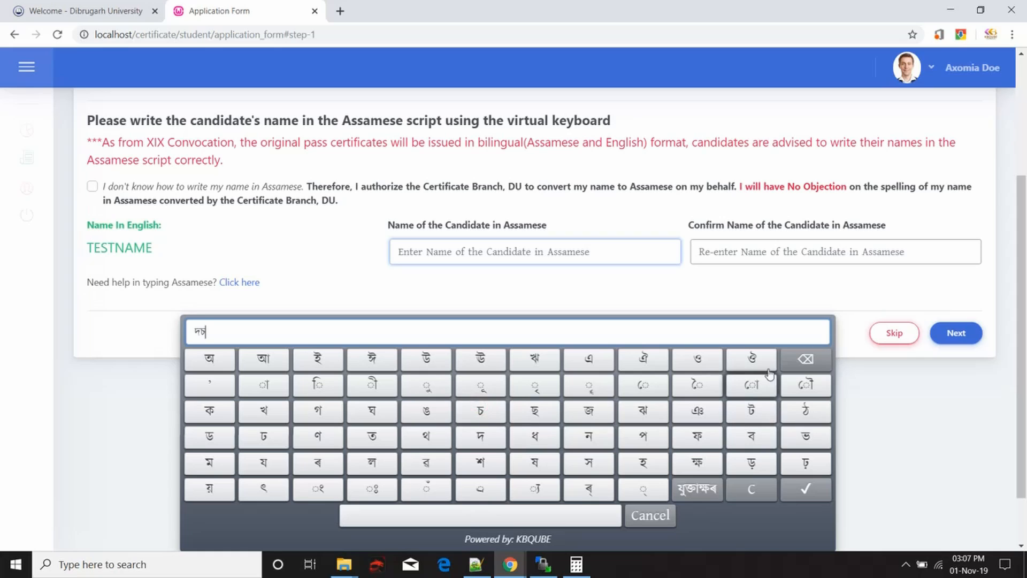
click(807, 359)
click(807, 360)
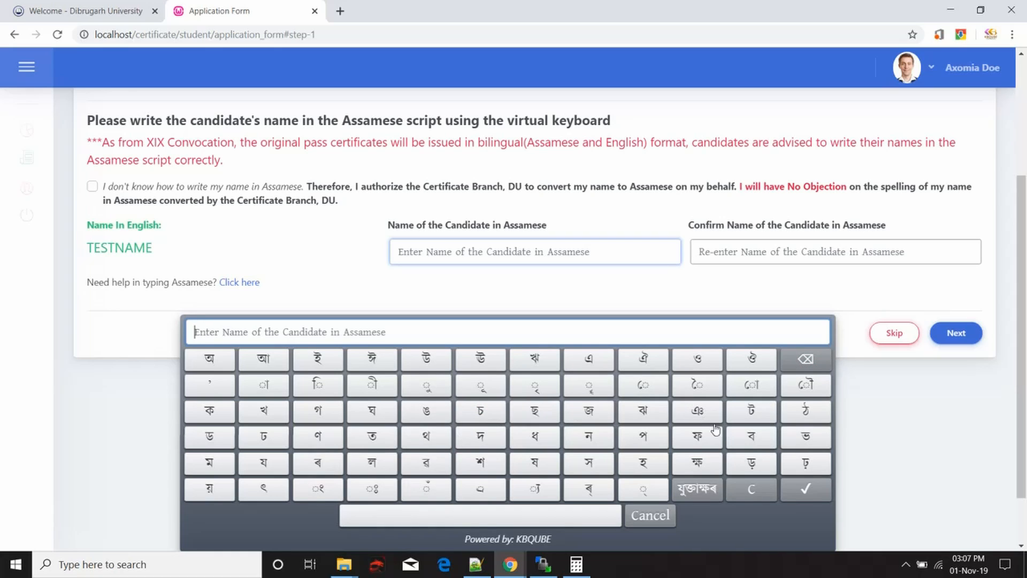
Enter and accept the candidate's full name in Assamese with the virtual keyboard, and open the name confirmation entry.
click(332, 461)
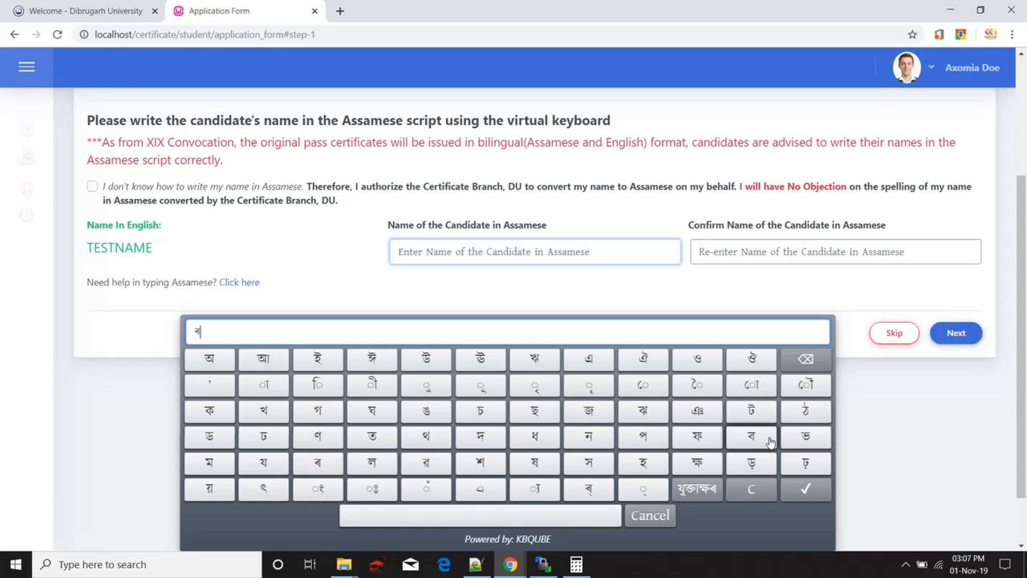
click(321, 384)
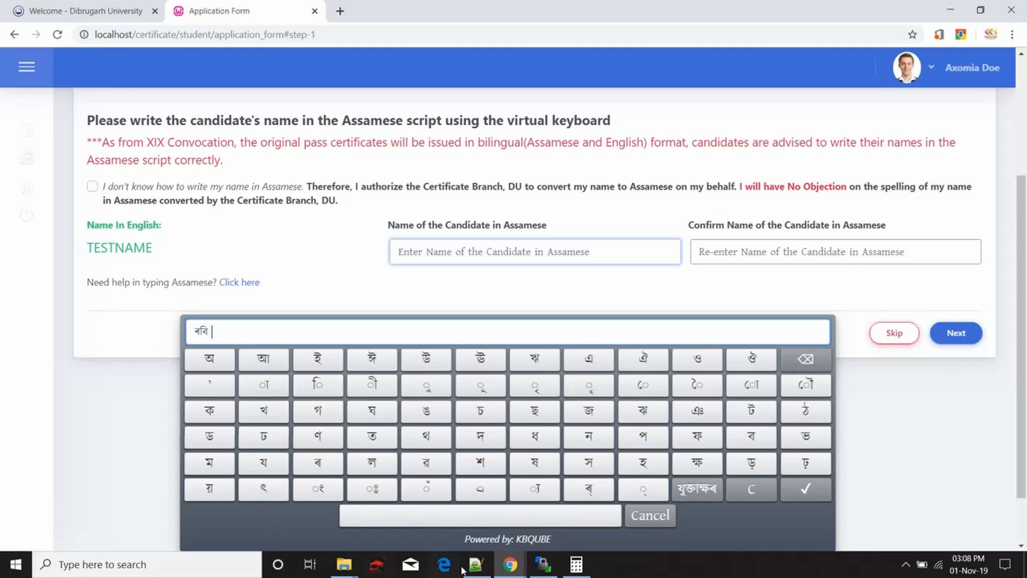
click(732, 435)
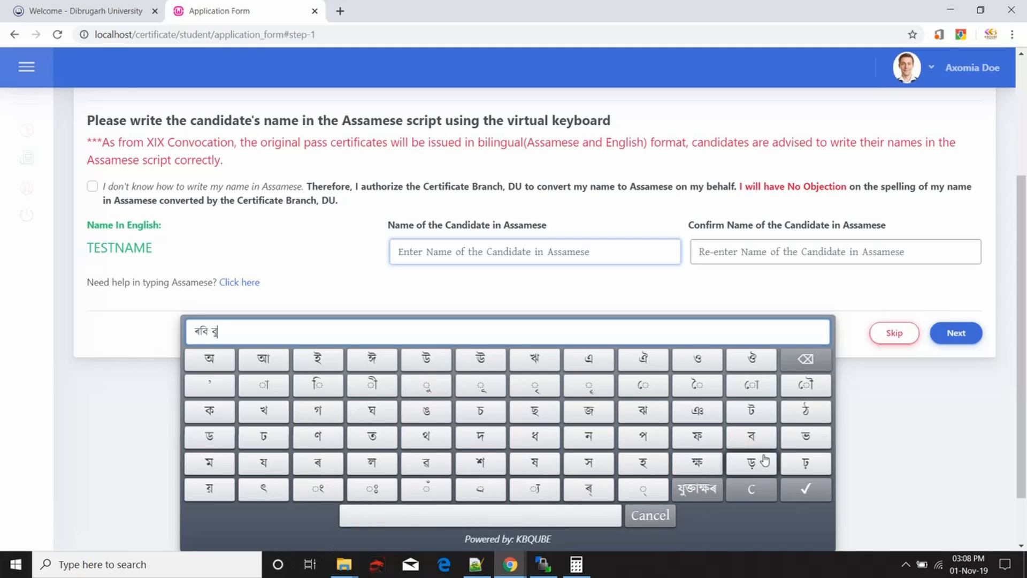
click(805, 462)
click(248, 390)
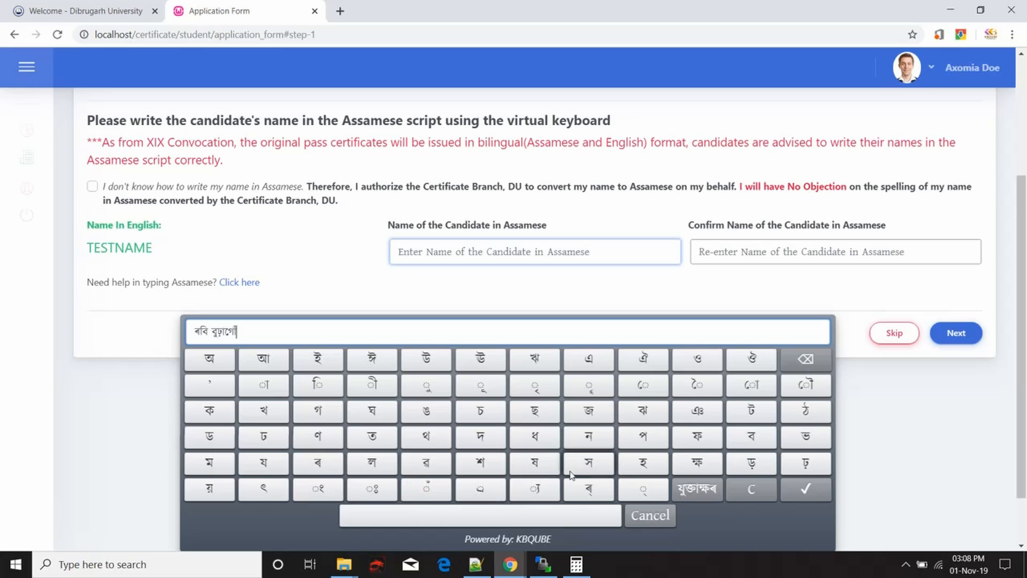
click(637, 463)
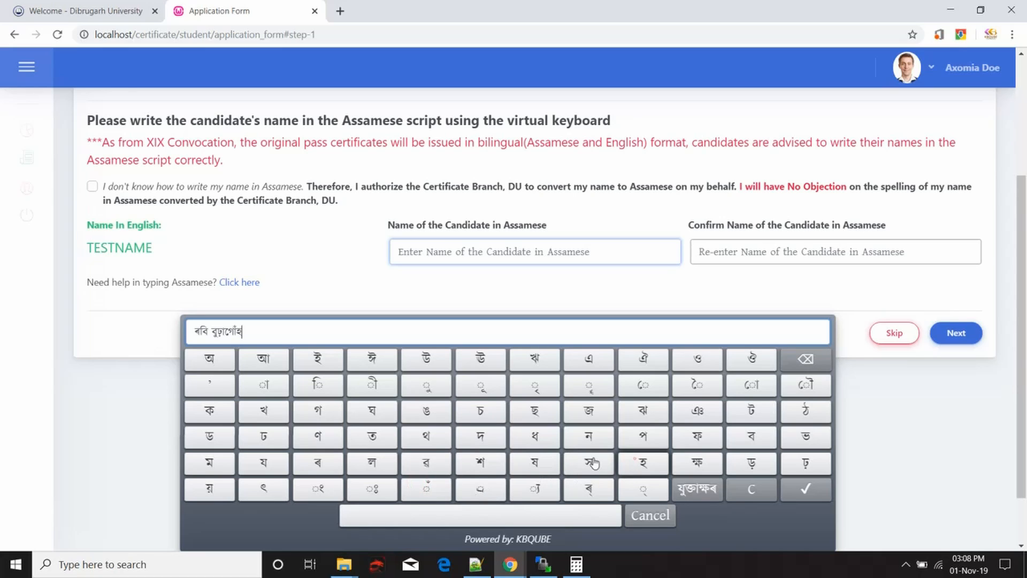
click(264, 381)
click(326, 362)
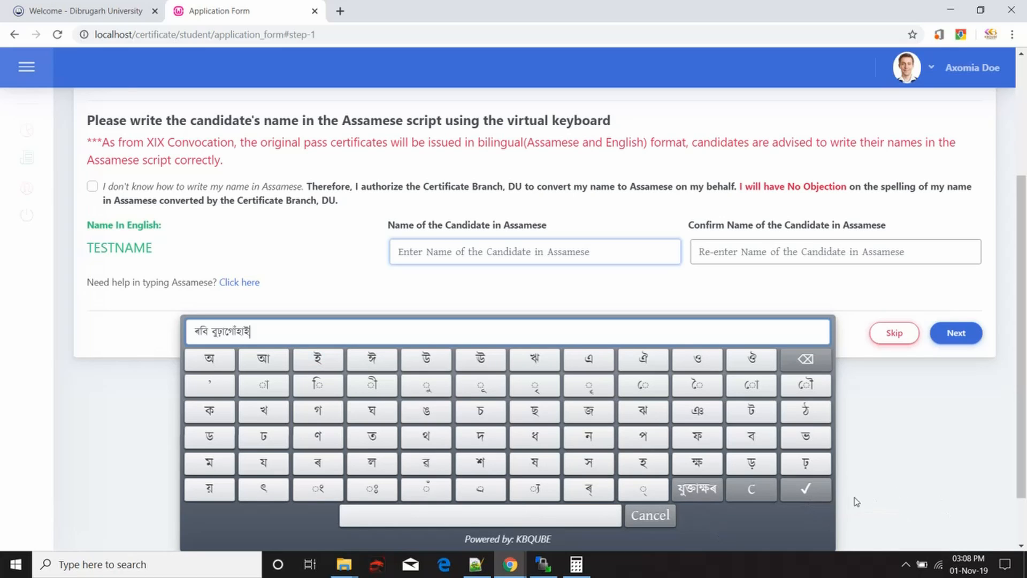
click(805, 488)
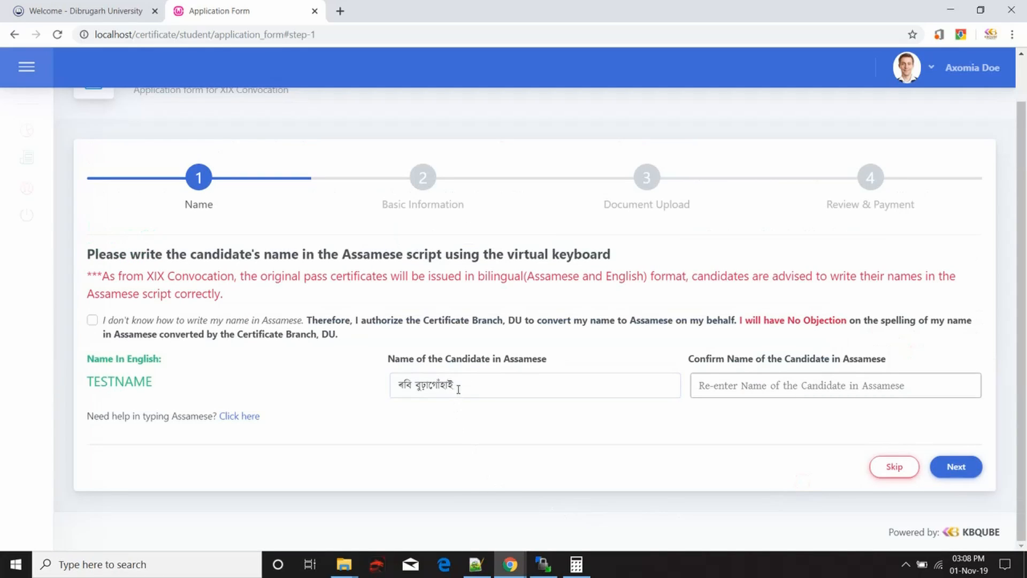
click(767, 381)
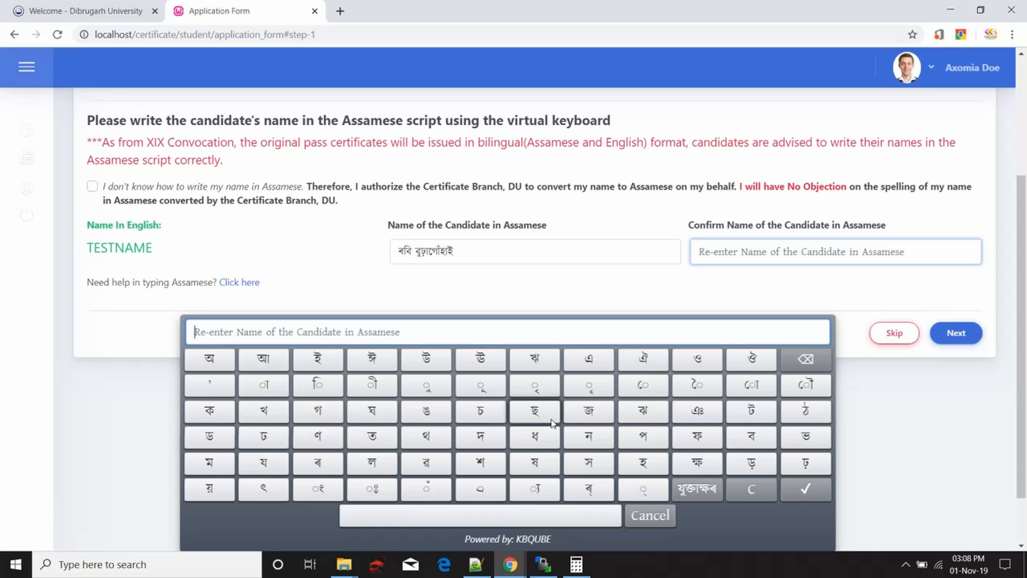
Examine the Technical Helpline's telephone and email details on the university's welcome page and return to the application form.
click(70, 12)
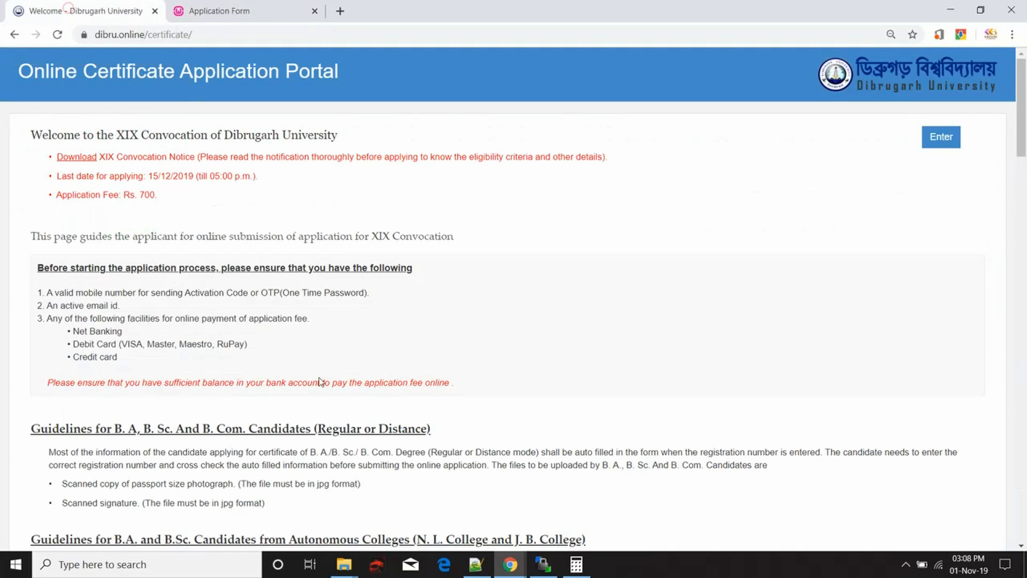
scroll(206, 219, down, 20)
scroll(206, 219, up, 4)
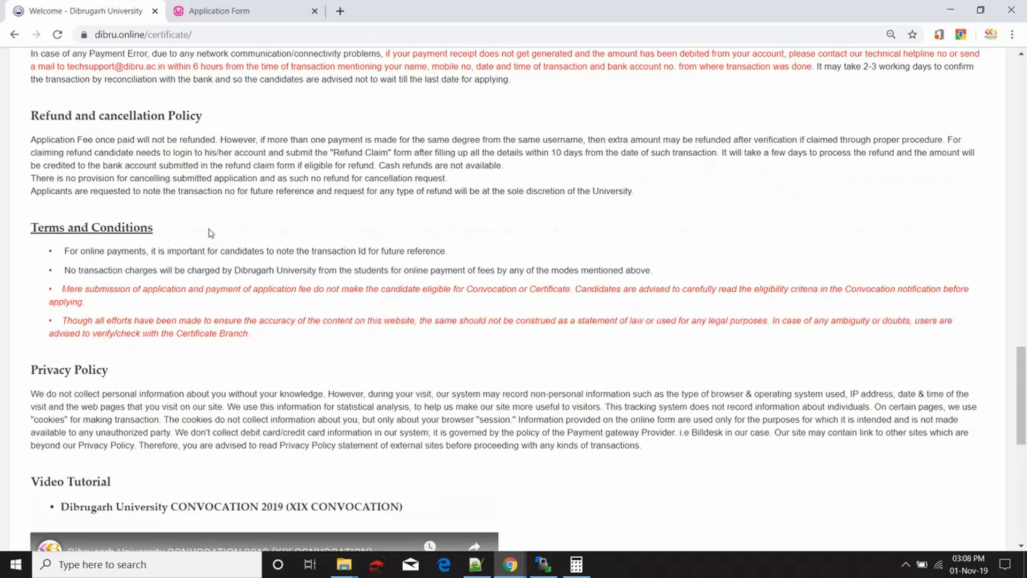
scroll(60, 266, up, 1)
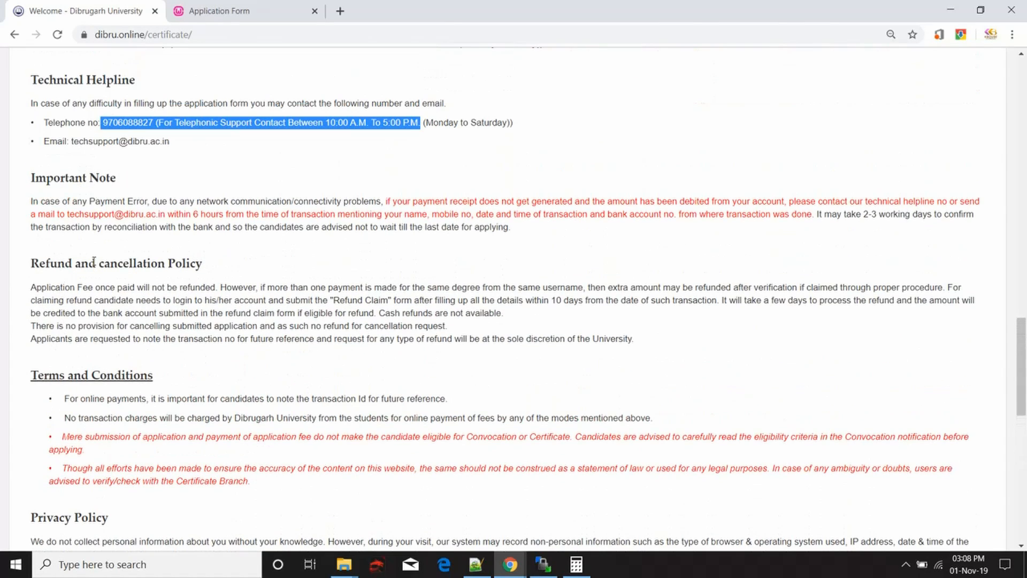
click(163, 165)
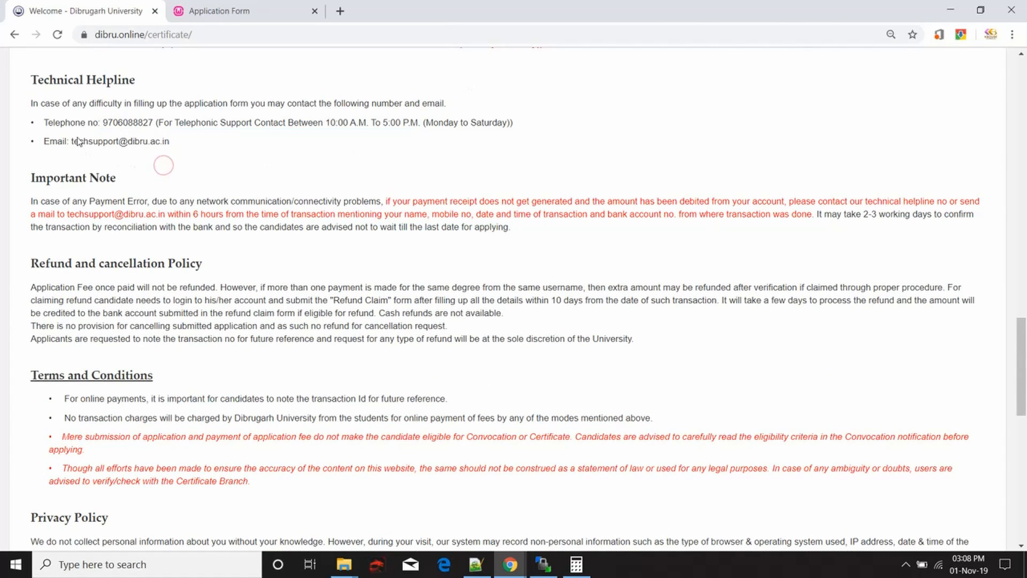
drag(74, 141, 166, 143)
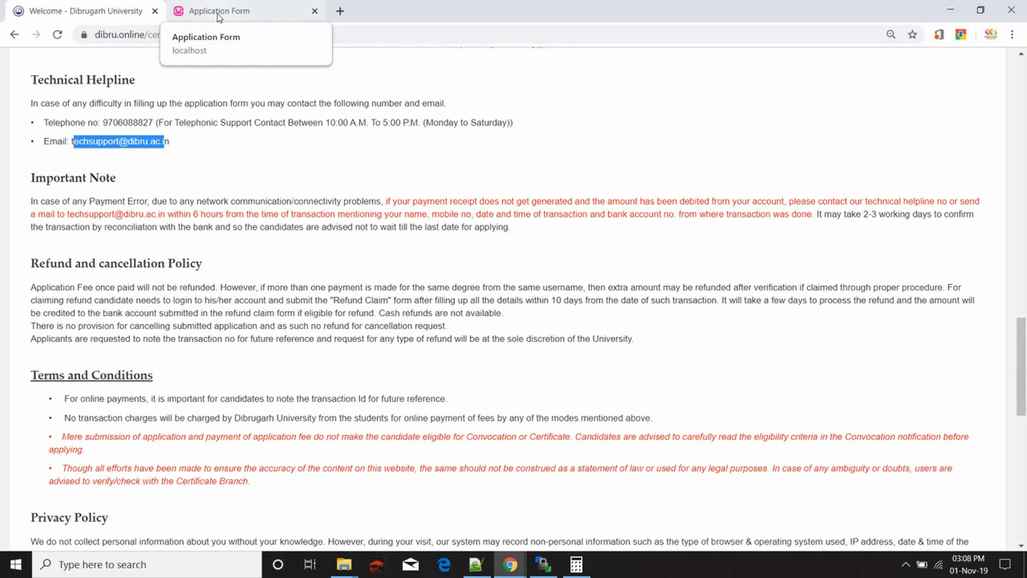
click(244, 166)
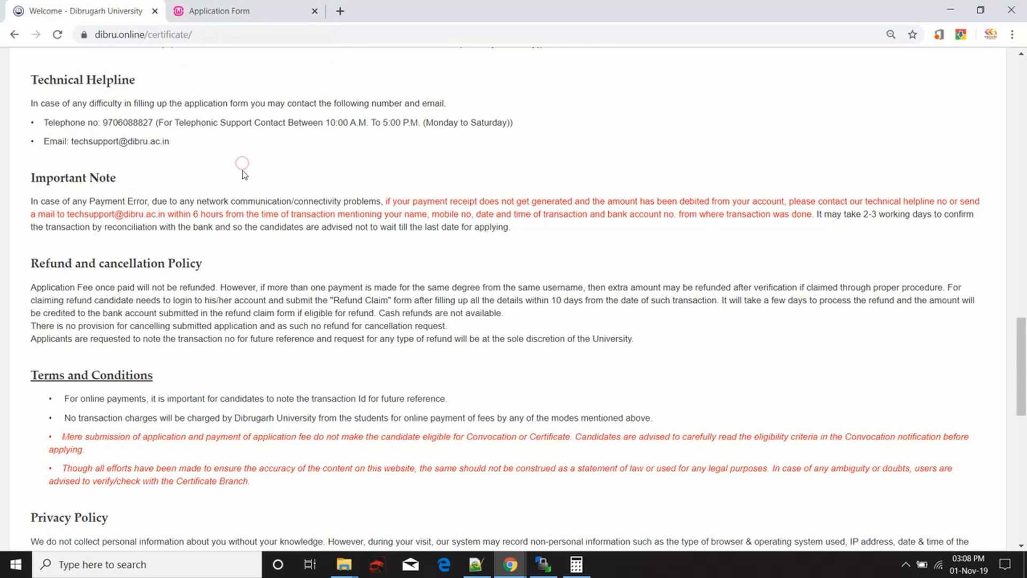
scroll(243, 168, up, 2)
scroll(244, 174, up, 1)
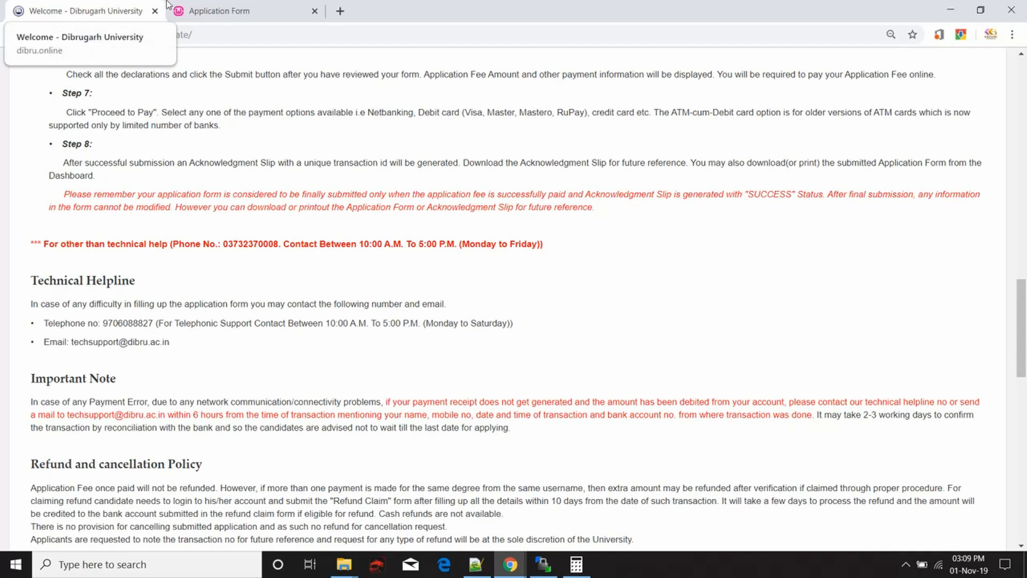
click(221, 13)
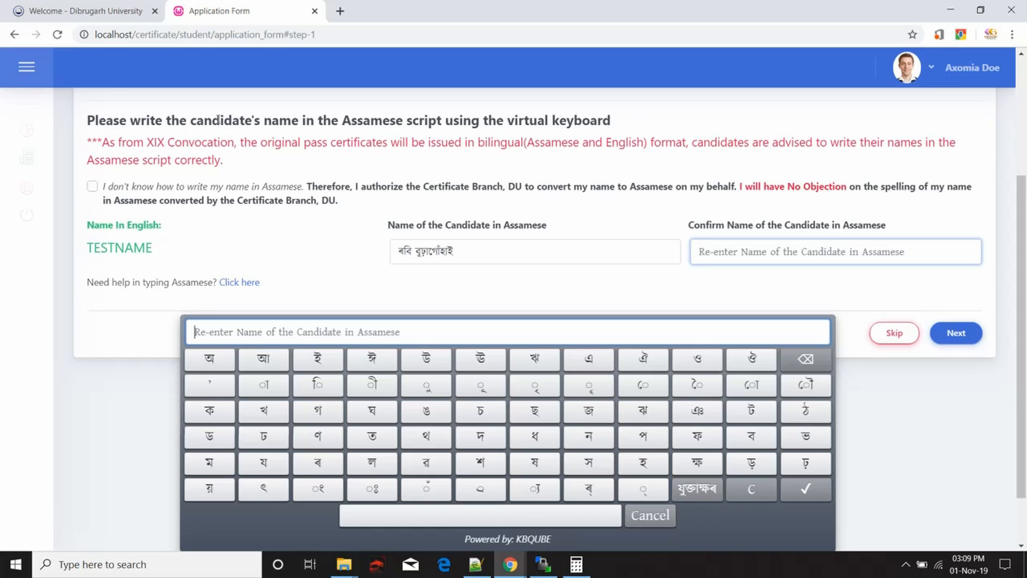
Check the contact line for non-technical help above the Technical Helpline on the welcome page and return to the application form.
click(68, 6)
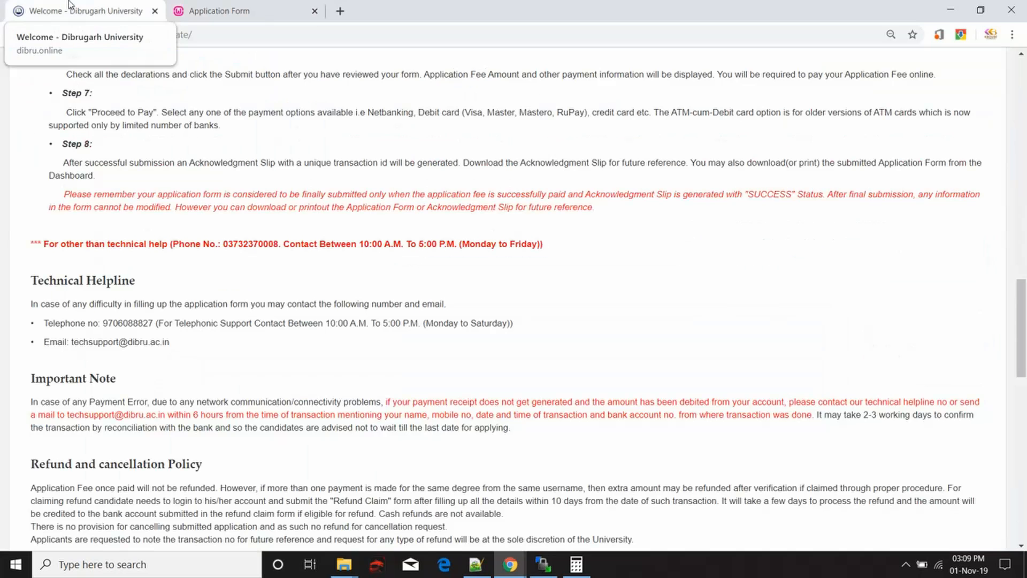
scroll(352, 252, up, 1)
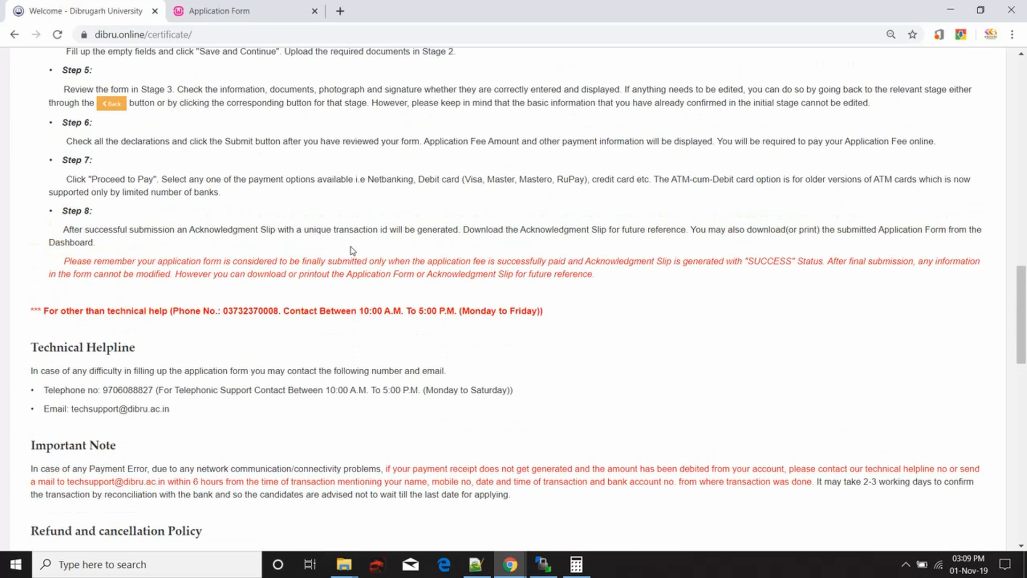
click(241, 10)
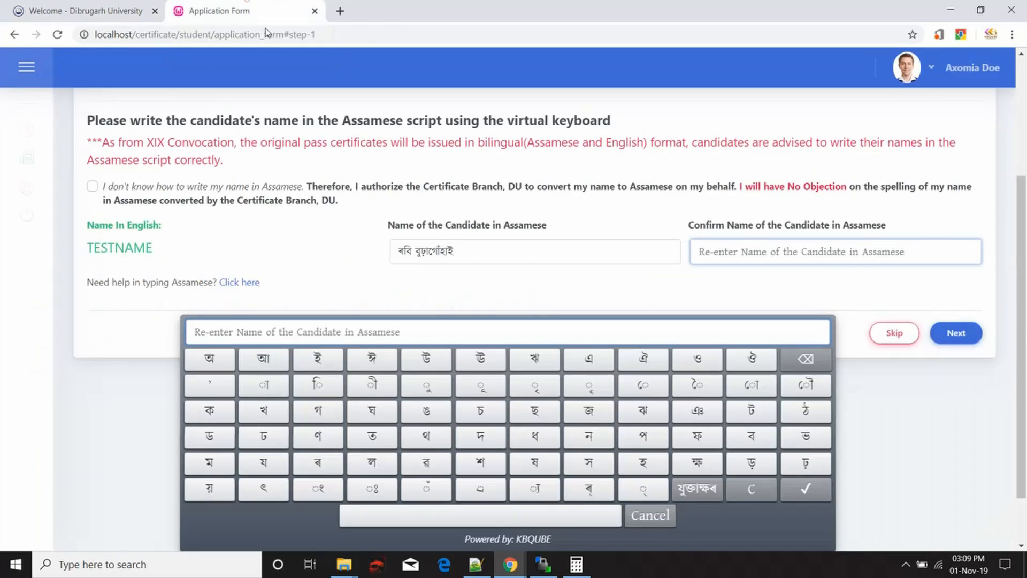